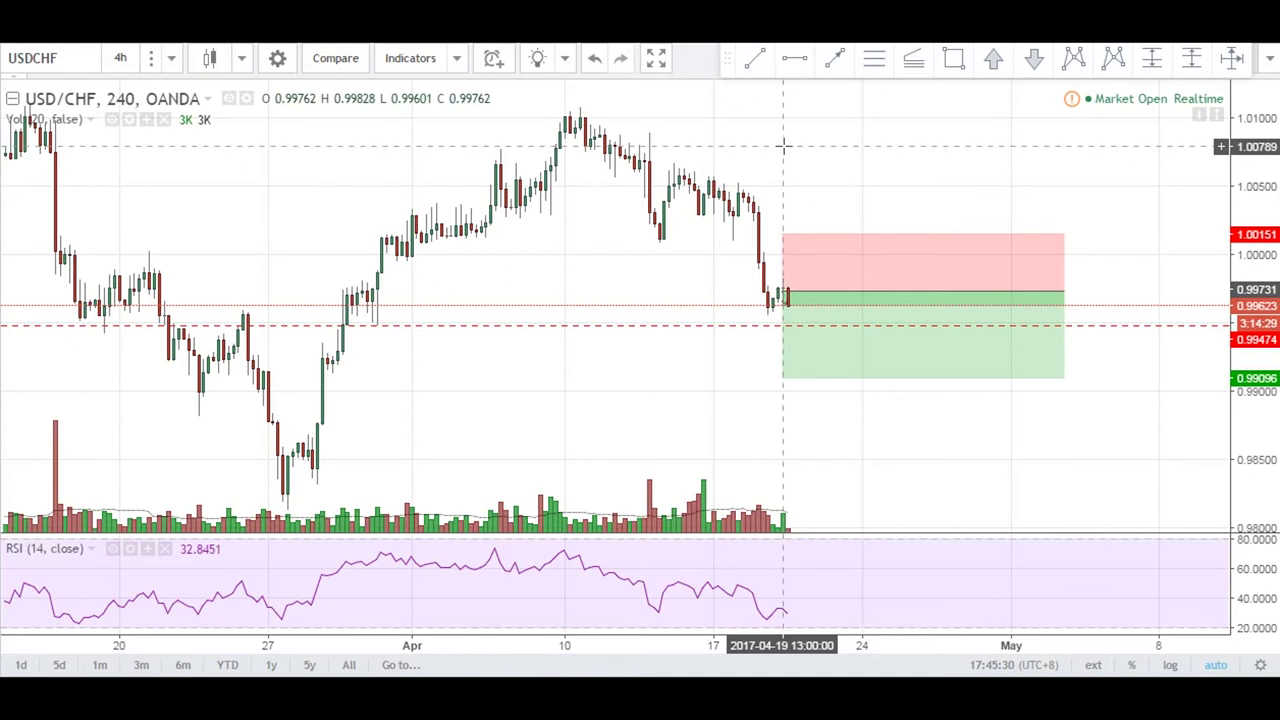
Draw three connected trend lines tracing the USD/CHF swings: from about 1.01076 down to 1.00086, up to 1.00672 and down to 0.99558.
{"action": "left_click", "coordinate": [756, 60]}
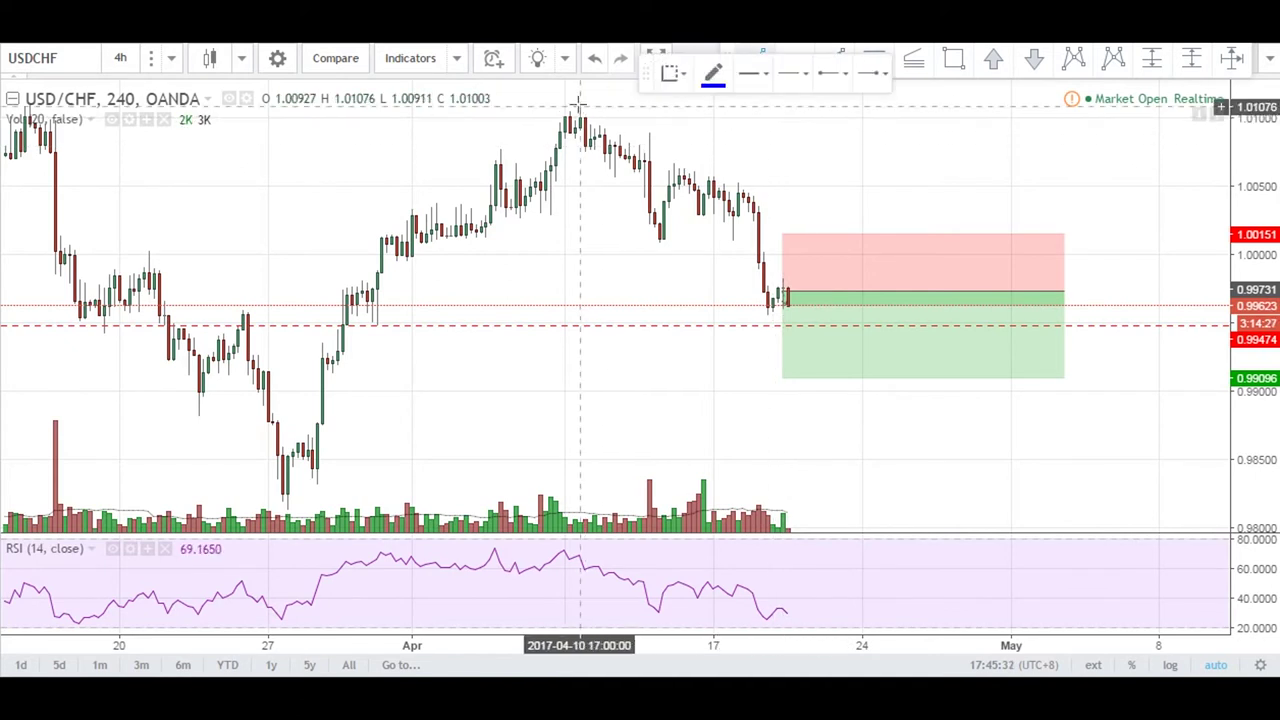
{"action": "left_click", "coordinate": [579, 106]}
{"action": "left_click", "coordinate": [659, 244]}
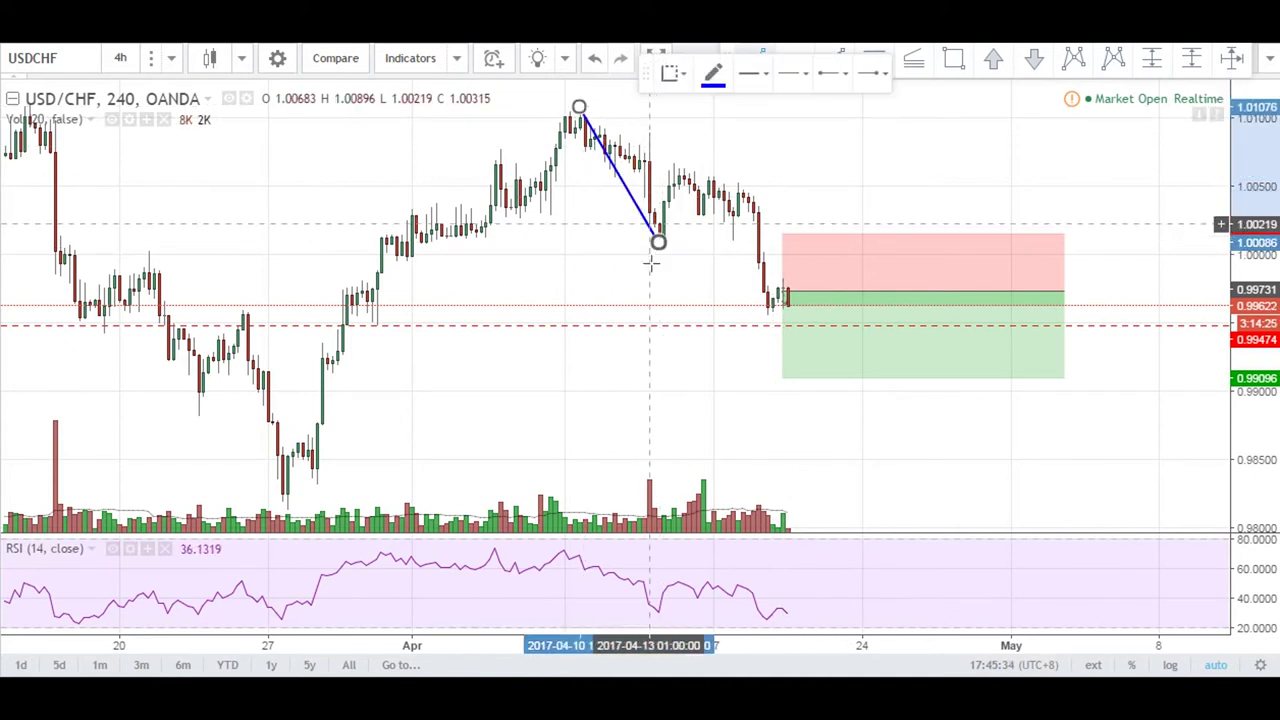
{"action": "left_click", "coordinate": [659, 242]}
{"action": "left_click", "coordinate": [673, 163]}
{"action": "left_click", "coordinate": [673, 162]}
{"action": "double_click", "coordinate": [768, 313]}
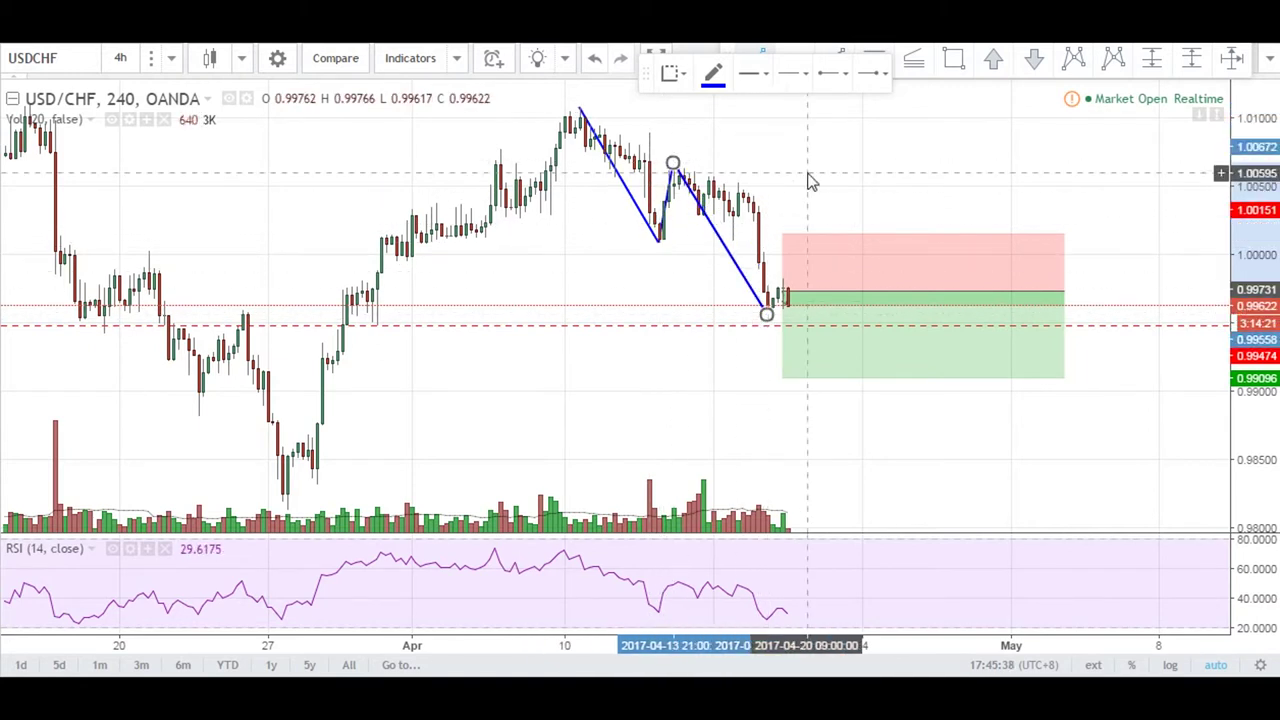
Delete the three trend lines that trace the April swings.
{"action": "left_click", "coordinate": [729, 260]}
{"action": "key", "text": "Delete"}
{"action": "left_click", "coordinate": [622, 178]}
{"action": "key", "text": "Delete"}
{"action": "left_click", "coordinate": [669, 190]}
{"action": "key", "text": "Delete"}
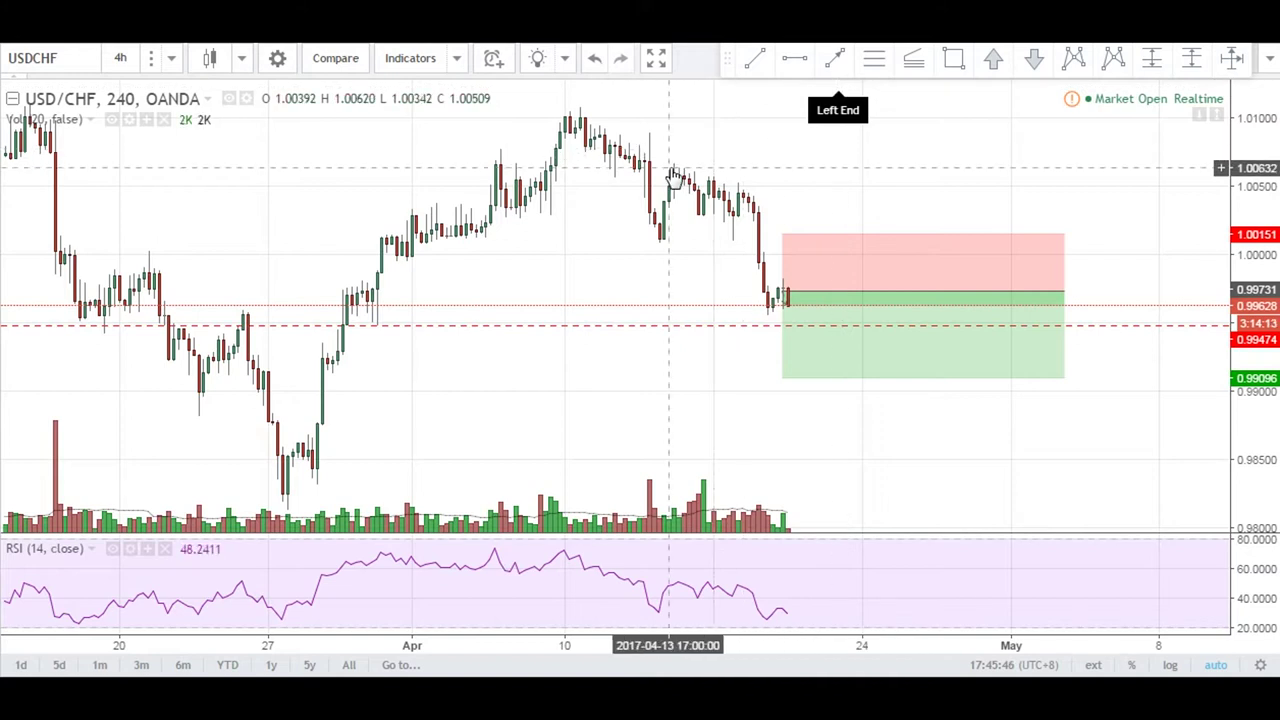
Examine the April price swings and the latest USD/CHF candles beside the short position at closer range.
{"action": "left_click", "coordinate": [851, 280]}
{"action": "left_click", "coordinate": [773, 275]}
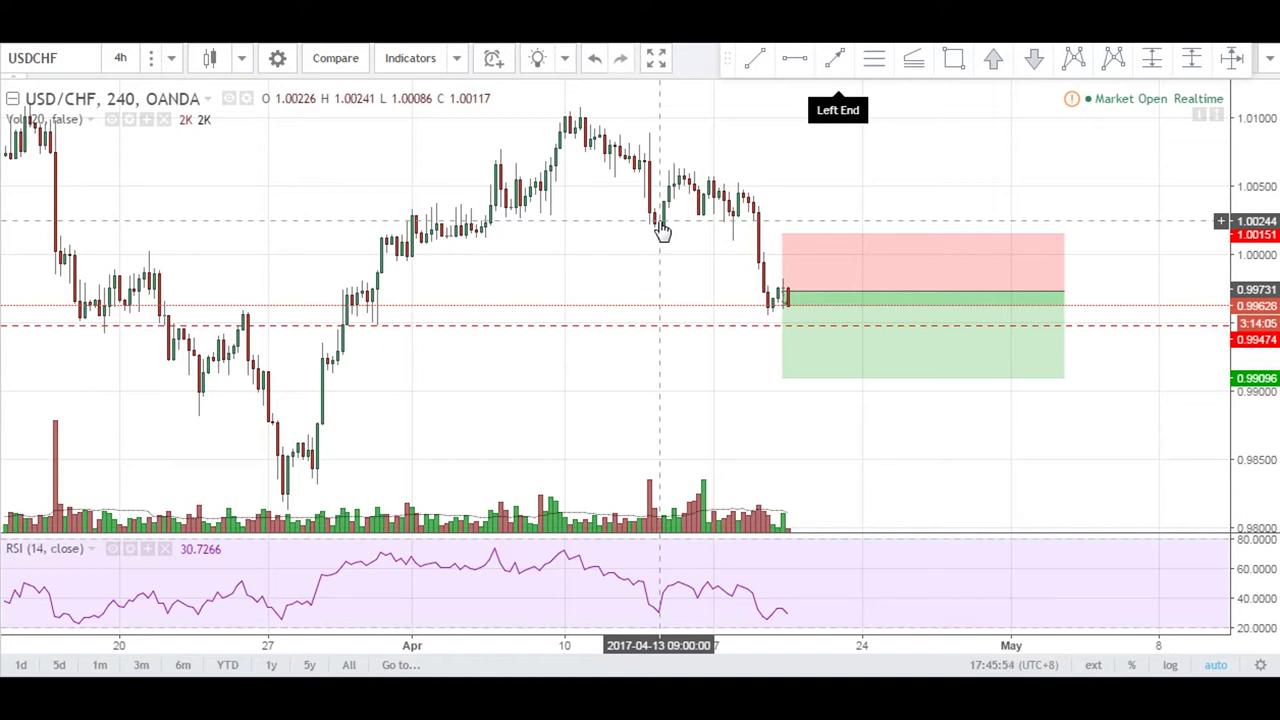
{"action": "scroll", "coordinate": [553, 330], "scroll_direction": "up", "scroll_amount": 3}
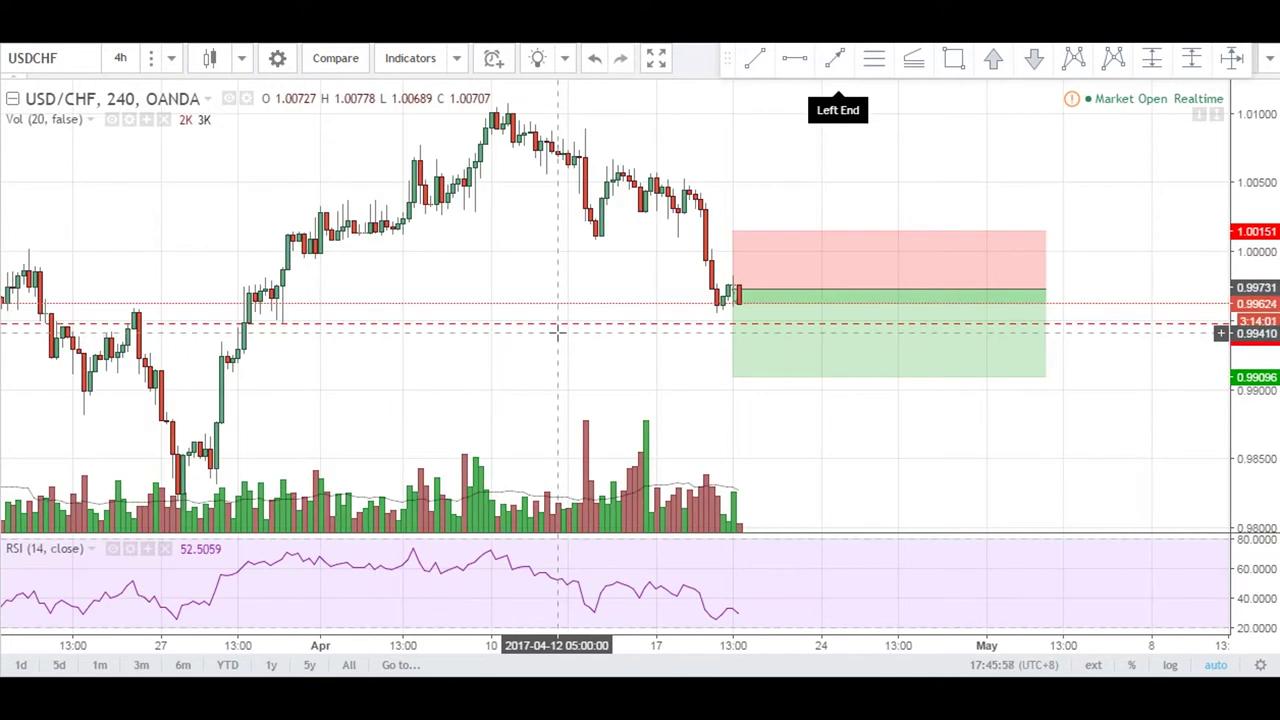
{"action": "scroll", "coordinate": [560, 335], "scroll_direction": "up", "scroll_amount": 3}
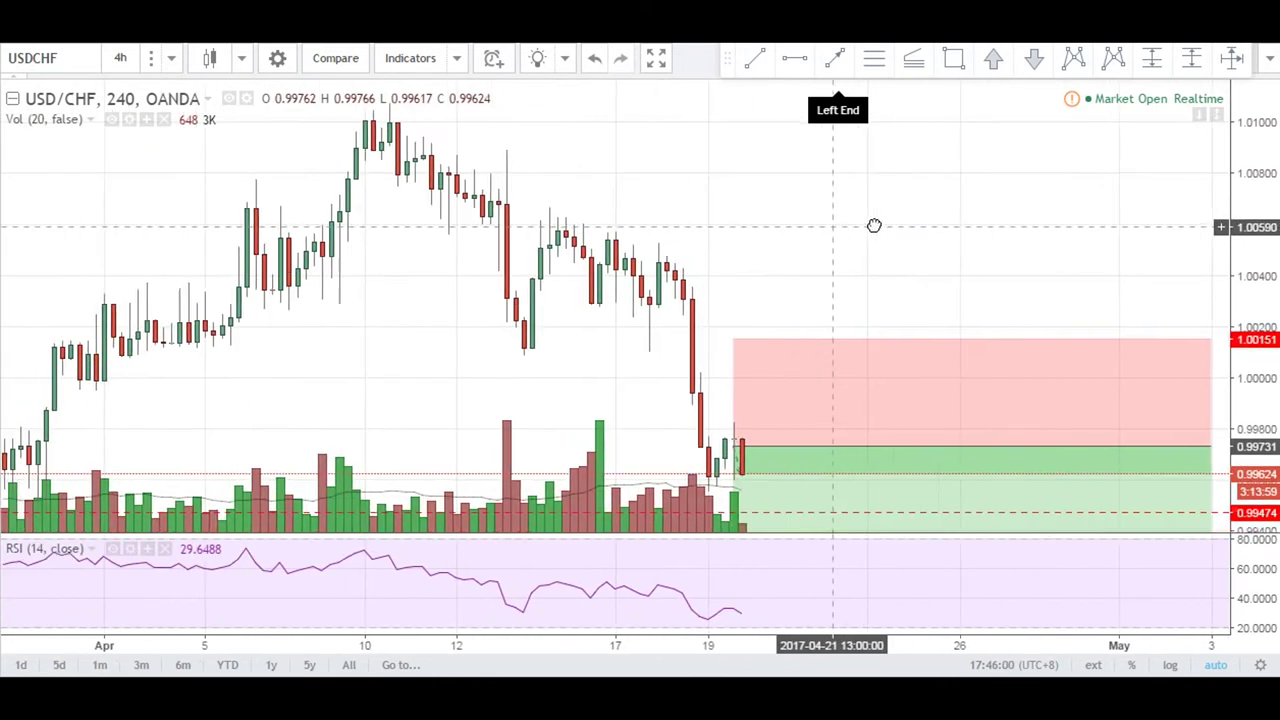
{"action": "left_click_drag", "start_coordinate": [643, 313], "coordinate": [930, 256]}
{"action": "scroll", "coordinate": [845, 318], "scroll_direction": "up", "scroll_amount": 5}
{"action": "scroll", "coordinate": [903, 260], "scroll_direction": "down", "scroll_amount": 3}
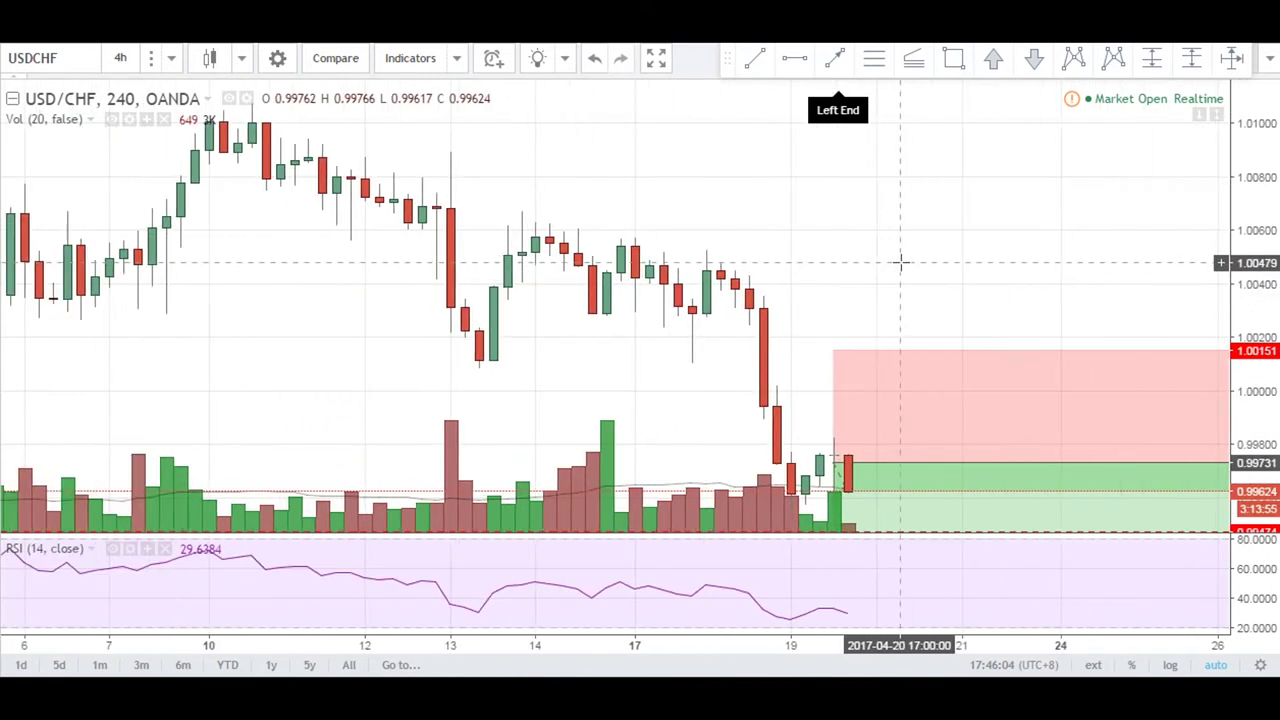
{"action": "scroll", "coordinate": [790, 280], "scroll_direction": "down", "scroll_amount": 4}
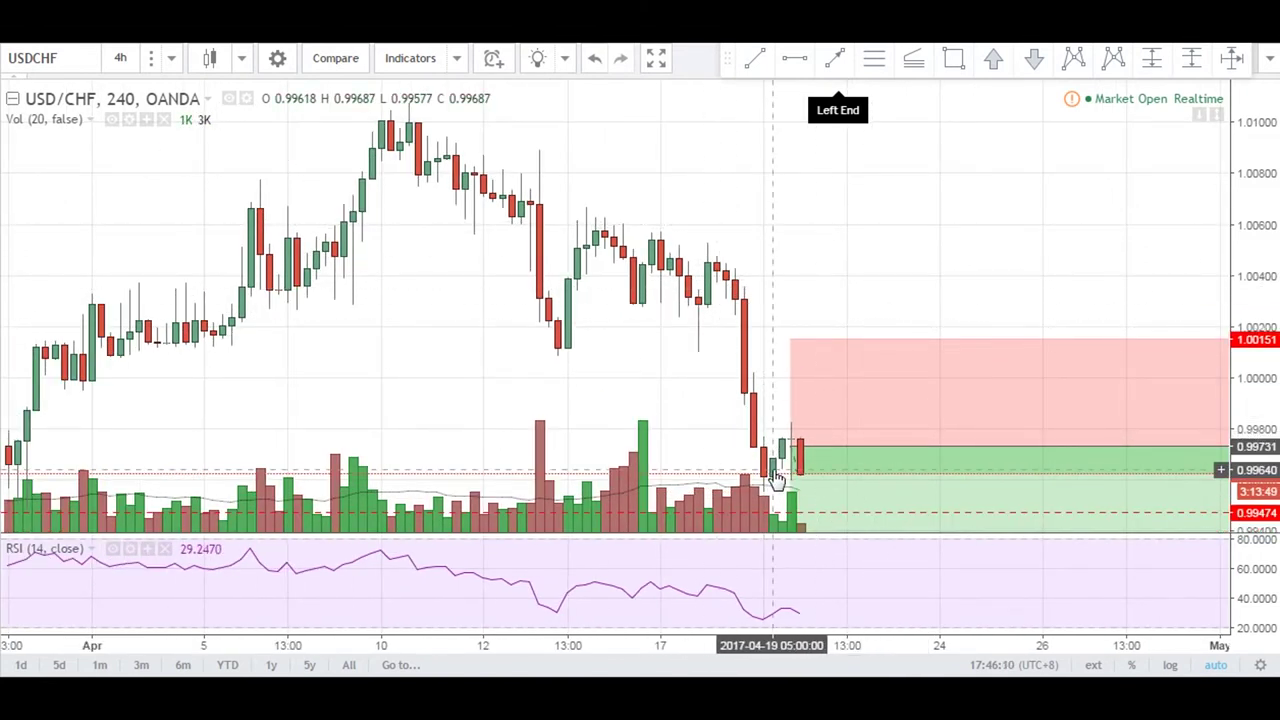
Draw a trend line along the steep April 18 drop from about 1.00530 to 0.99558, and delete it.
{"action": "left_click", "coordinate": [755, 58]}
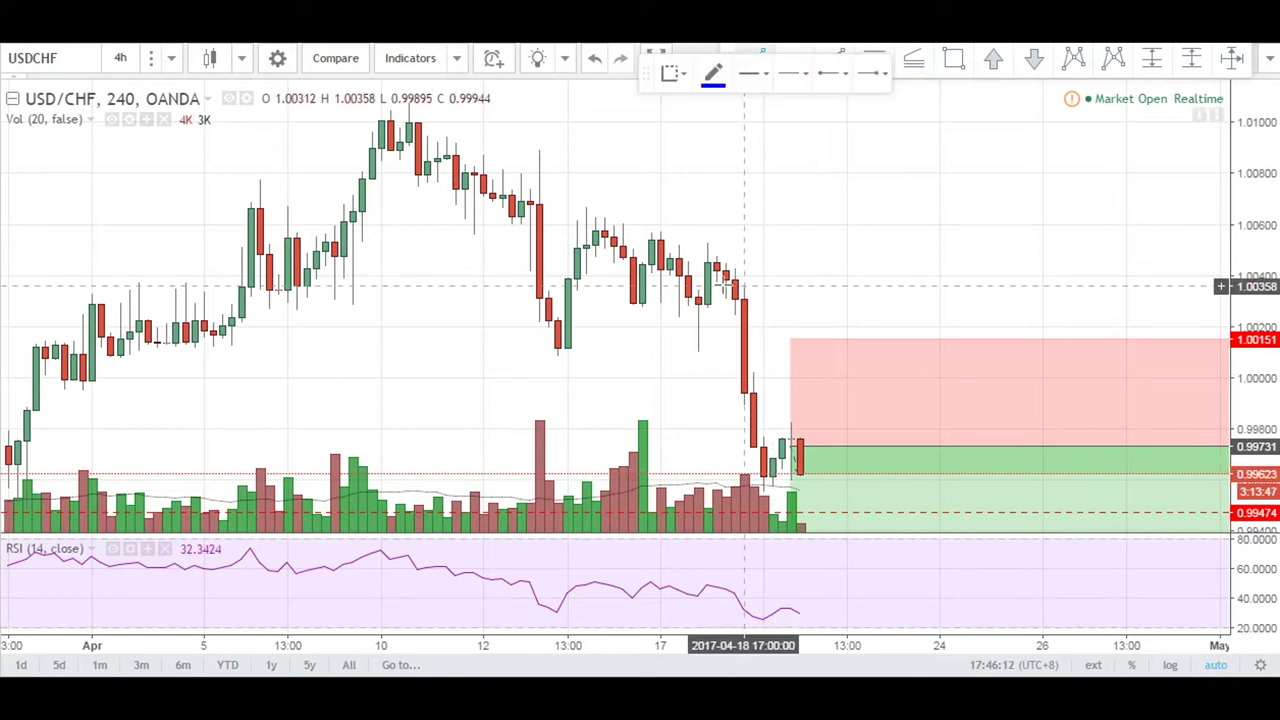
{"action": "left_click", "coordinate": [706, 243]}
{"action": "left_click", "coordinate": [762, 490]}
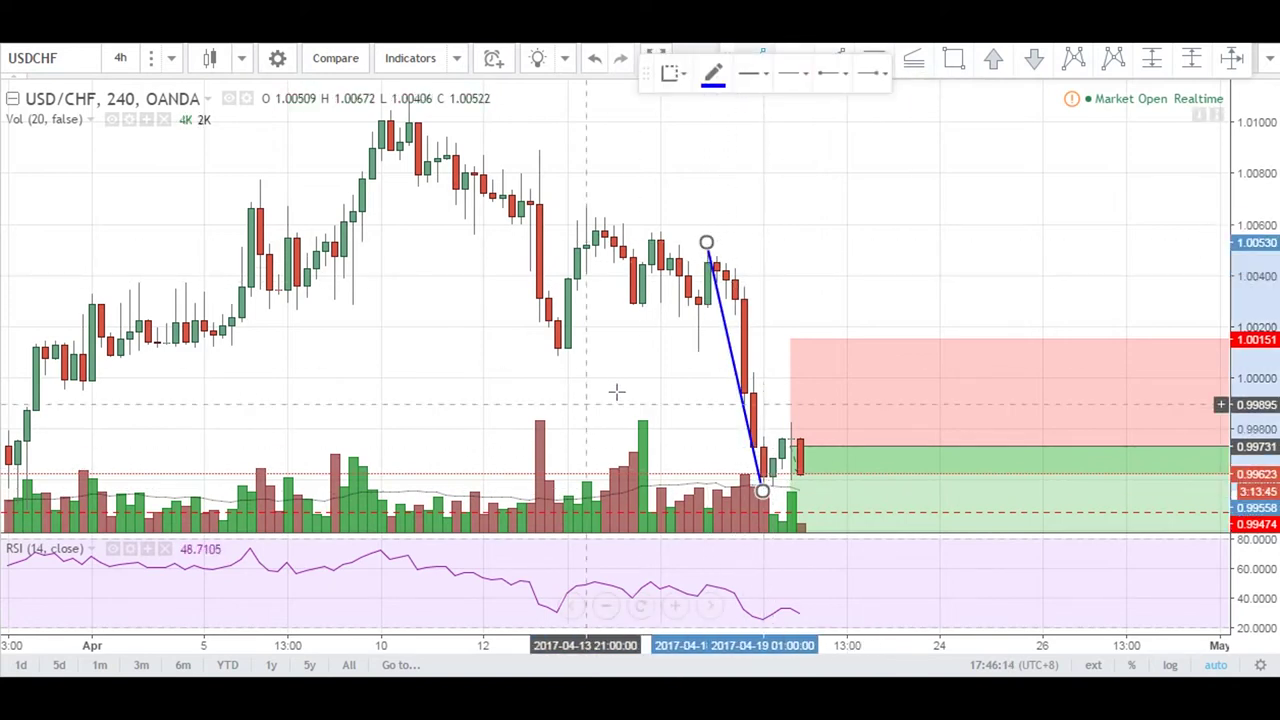
{"action": "left_click", "coordinate": [777, 194]}
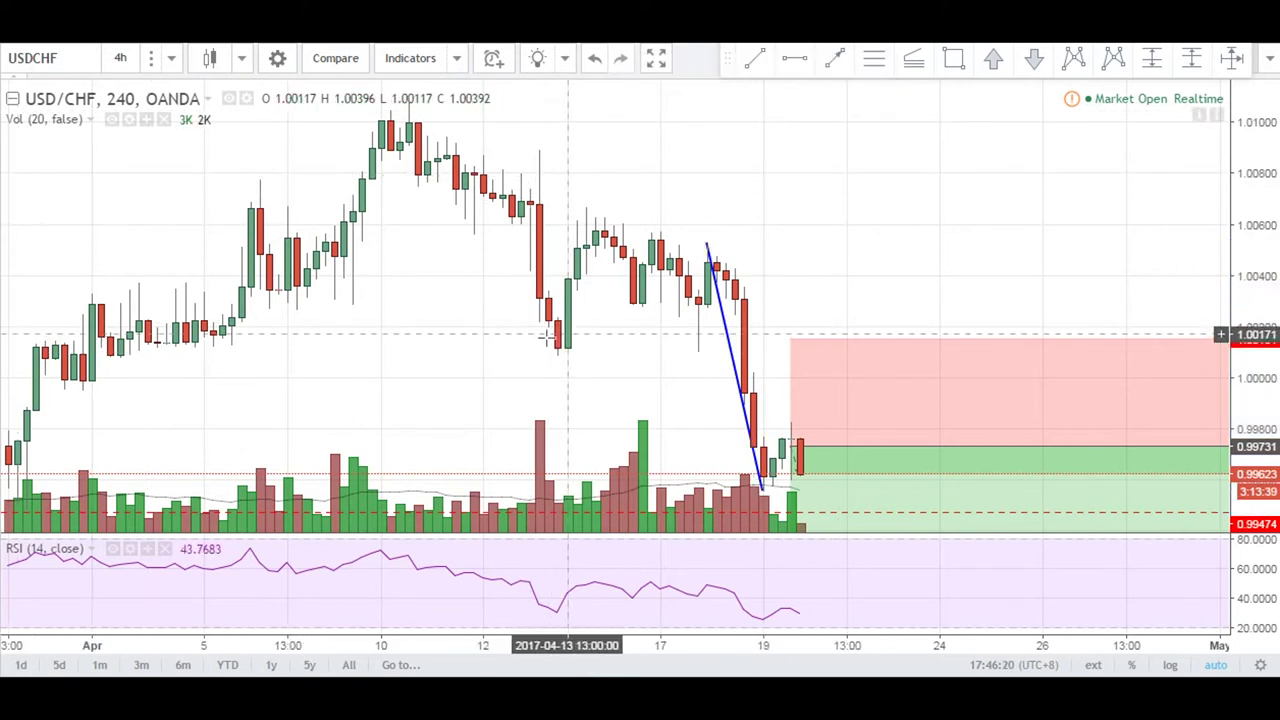
{"action": "left_click", "coordinate": [737, 375]}
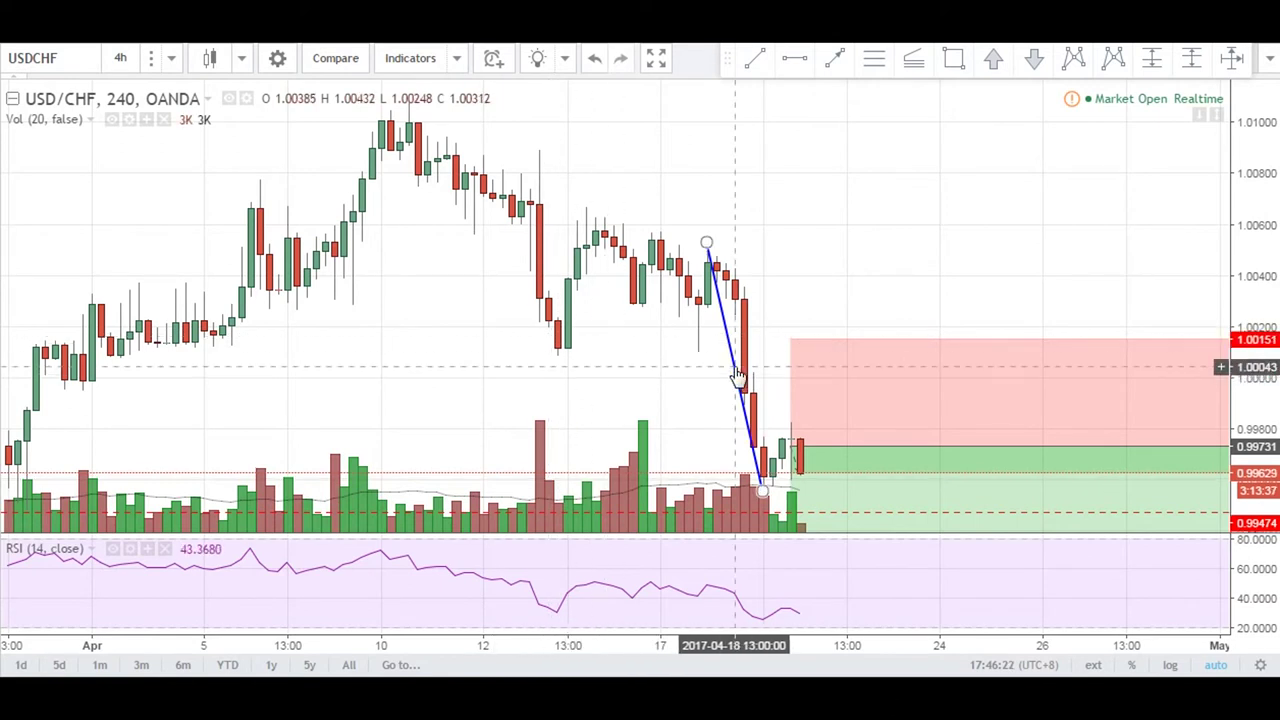
{"action": "key", "text": "Delete"}
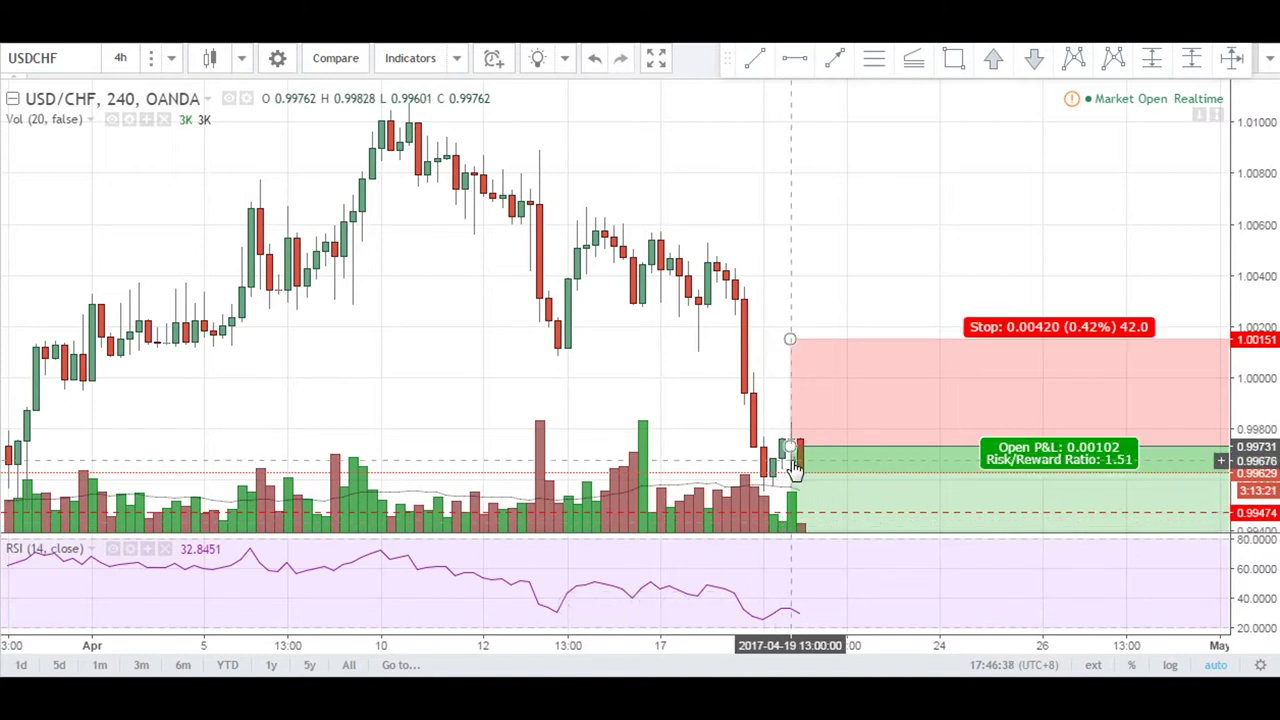
Inspect the April 19 candles, their volume and the short position's entry up close, and return to the wider chart.
{"action": "scroll", "coordinate": [698, 430], "scroll_direction": "up", "scroll_amount": 5}
{"action": "left_click_drag", "start_coordinate": [610, 275], "coordinate": [770, 200]}
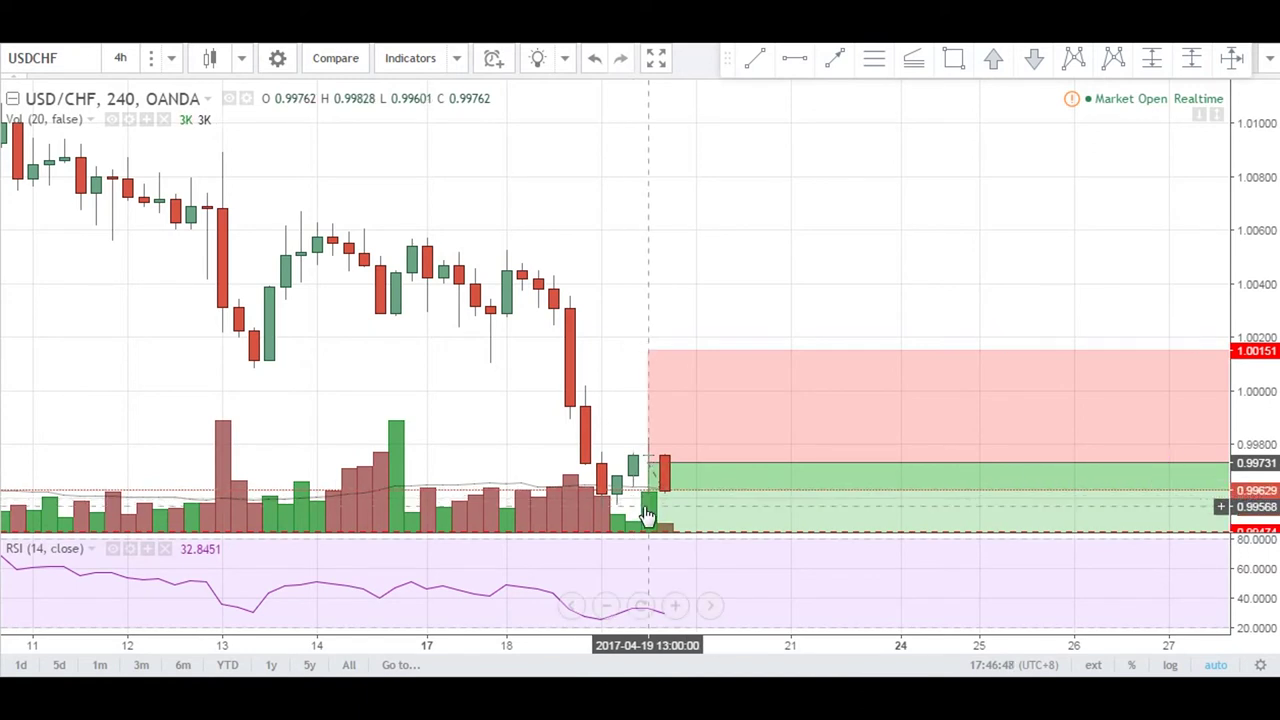
{"action": "left_click", "coordinate": [647, 437]}
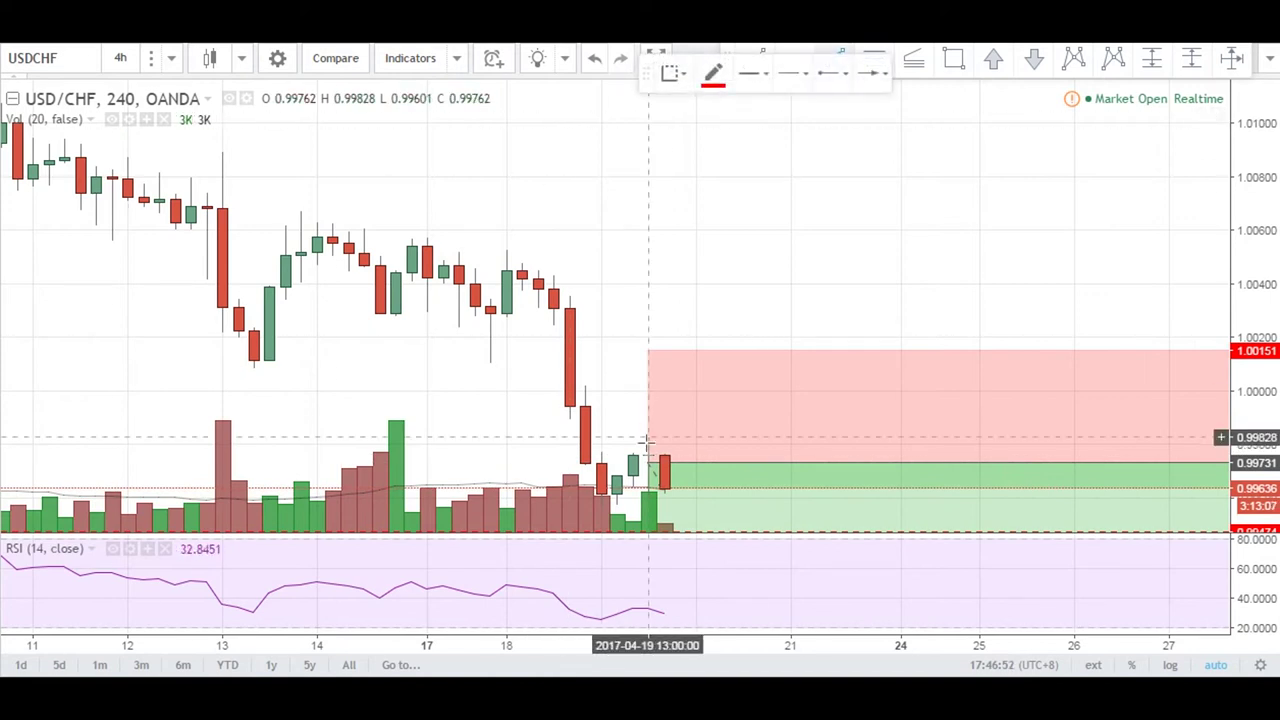
{"action": "key", "text": "Escape"}
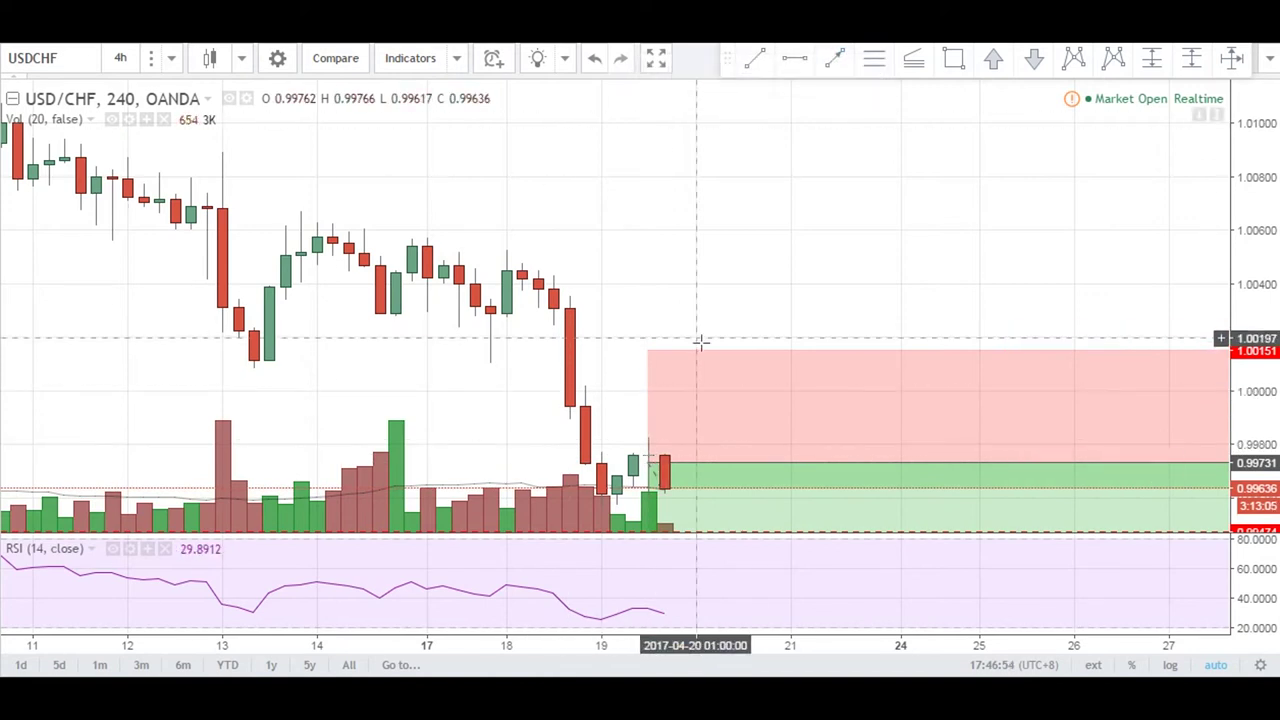
{"action": "mouse_move", "coordinate": [640, 475]}
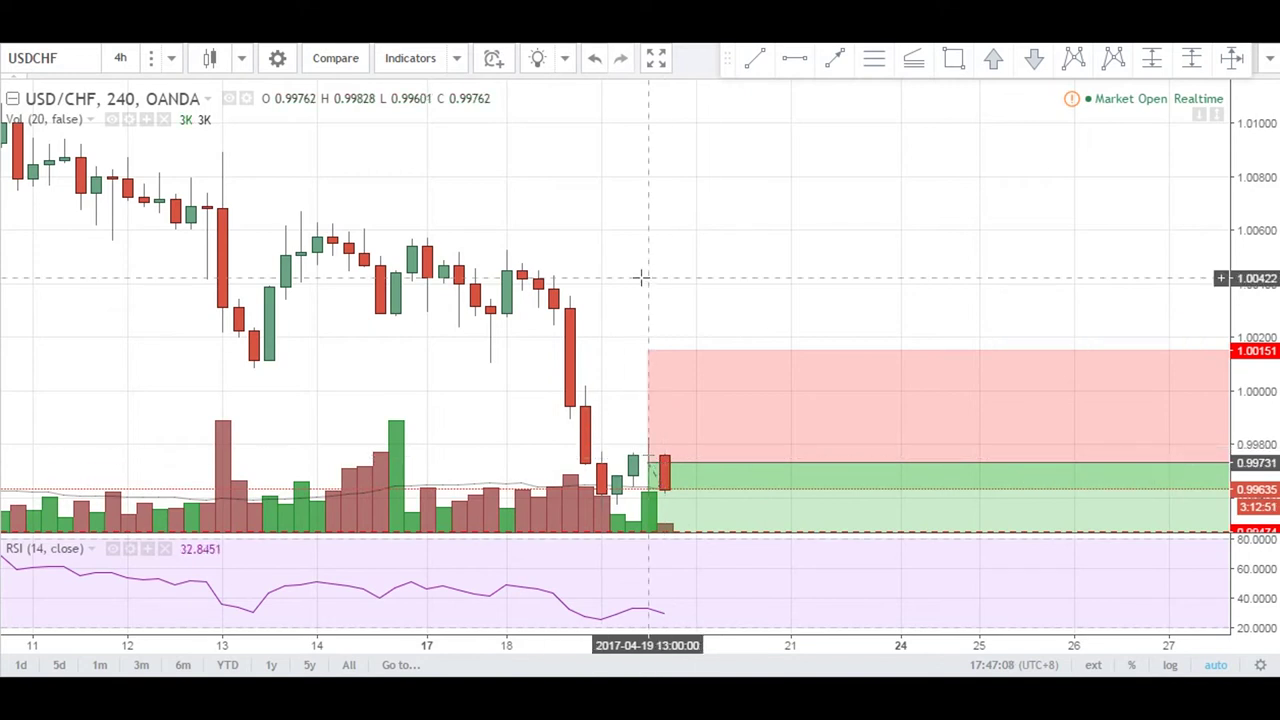
{"action": "scroll", "coordinate": [714, 294], "scroll_direction": "down", "scroll_amount": 5}
{"action": "scroll", "coordinate": [784, 314], "scroll_direction": "down", "scroll_amount": 2}
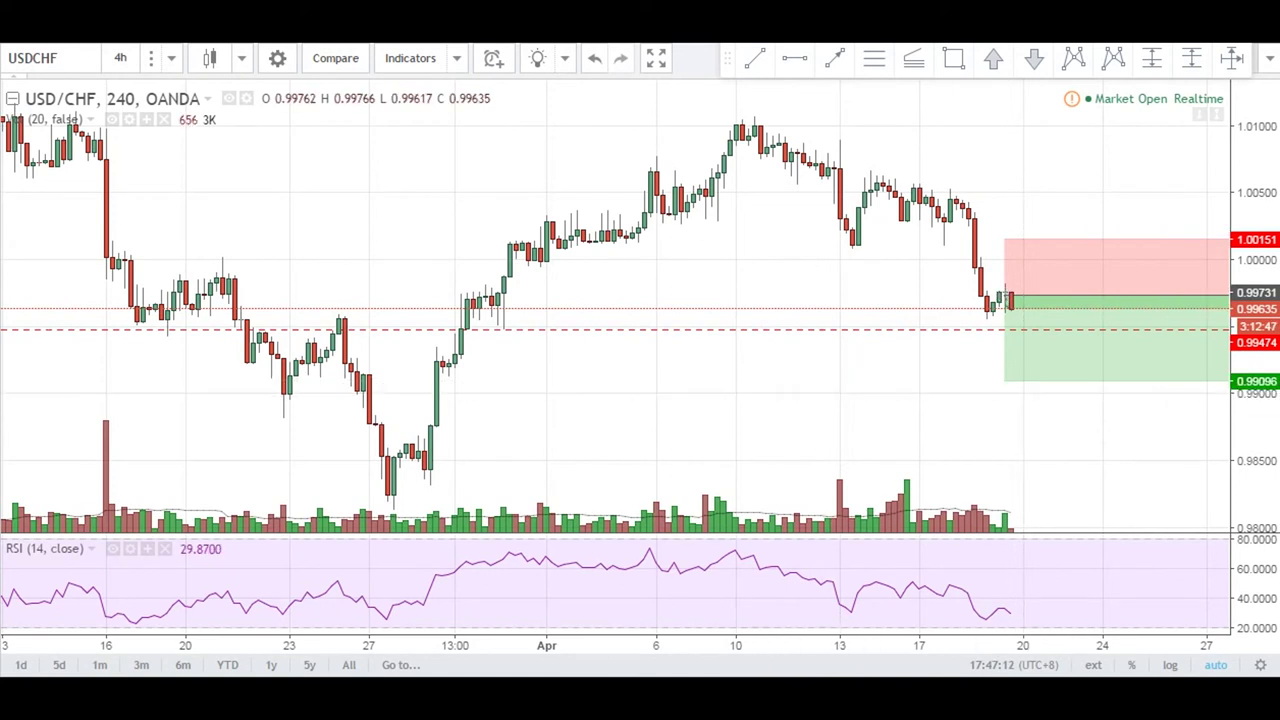
Draw a horizontal line at about 0.98914, below the short position's target.
{"action": "left_click", "coordinate": [804, 60]}
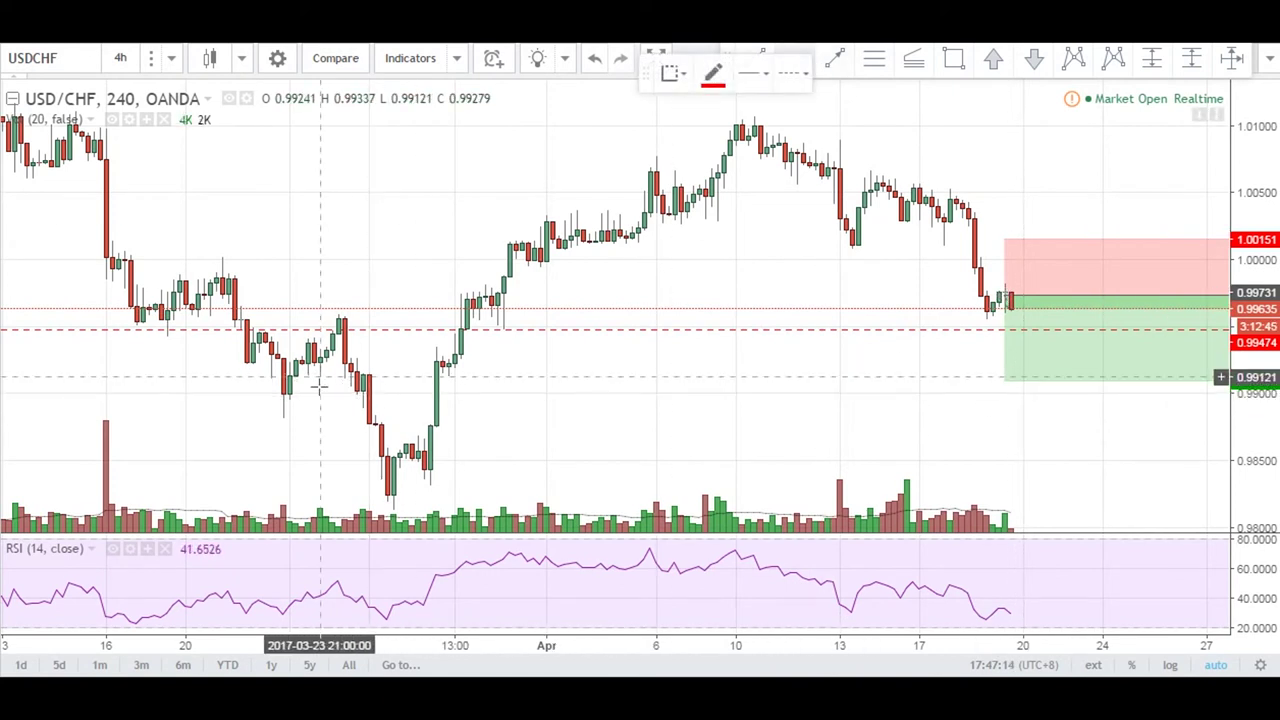
{"action": "right_click", "coordinate": [2, 304]}
{"action": "left_click", "coordinate": [69, 326]}
{"action": "key", "text": "Escape"}
{"action": "left_click", "coordinate": [831, 380]}
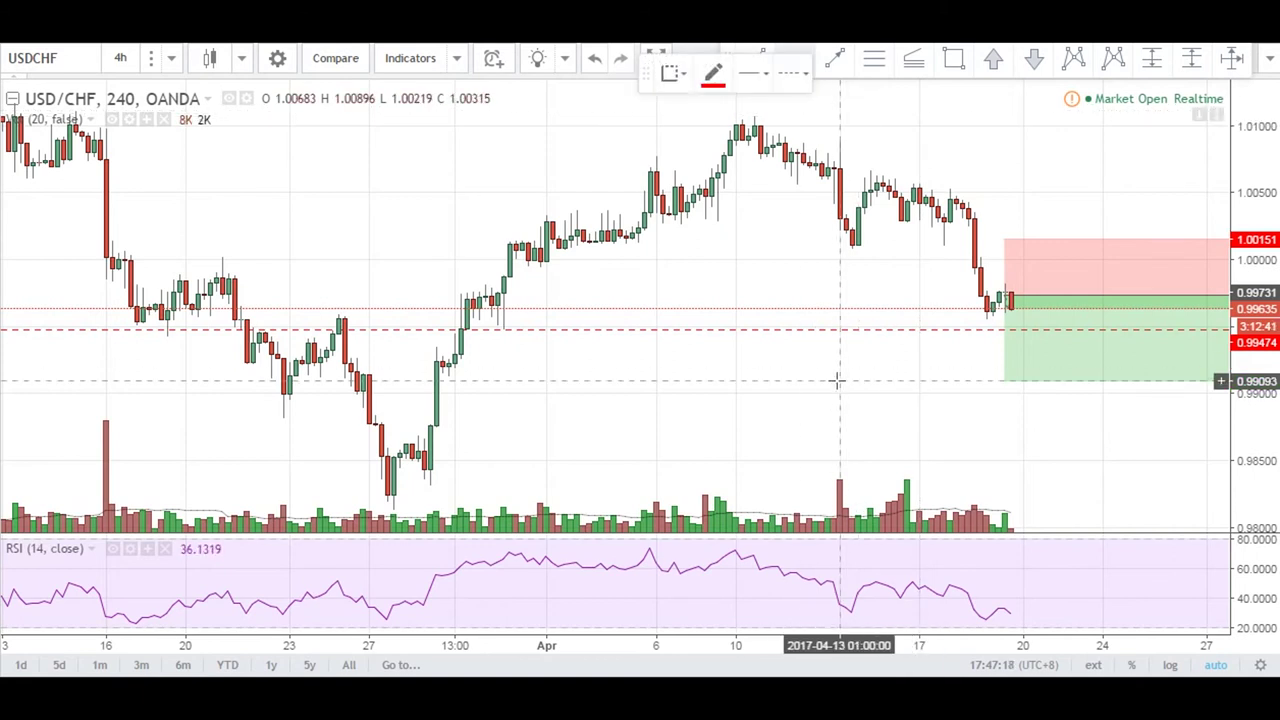
{"action": "left_click_drag", "start_coordinate": [466, 428], "coordinate": [740, 420]}
Draw a horizontal line at about 1.00096 along the April 13 low, and dismiss the advertisement.
{"action": "scroll", "coordinate": [640, 400], "scroll_direction": "left", "scroll_amount": 8}
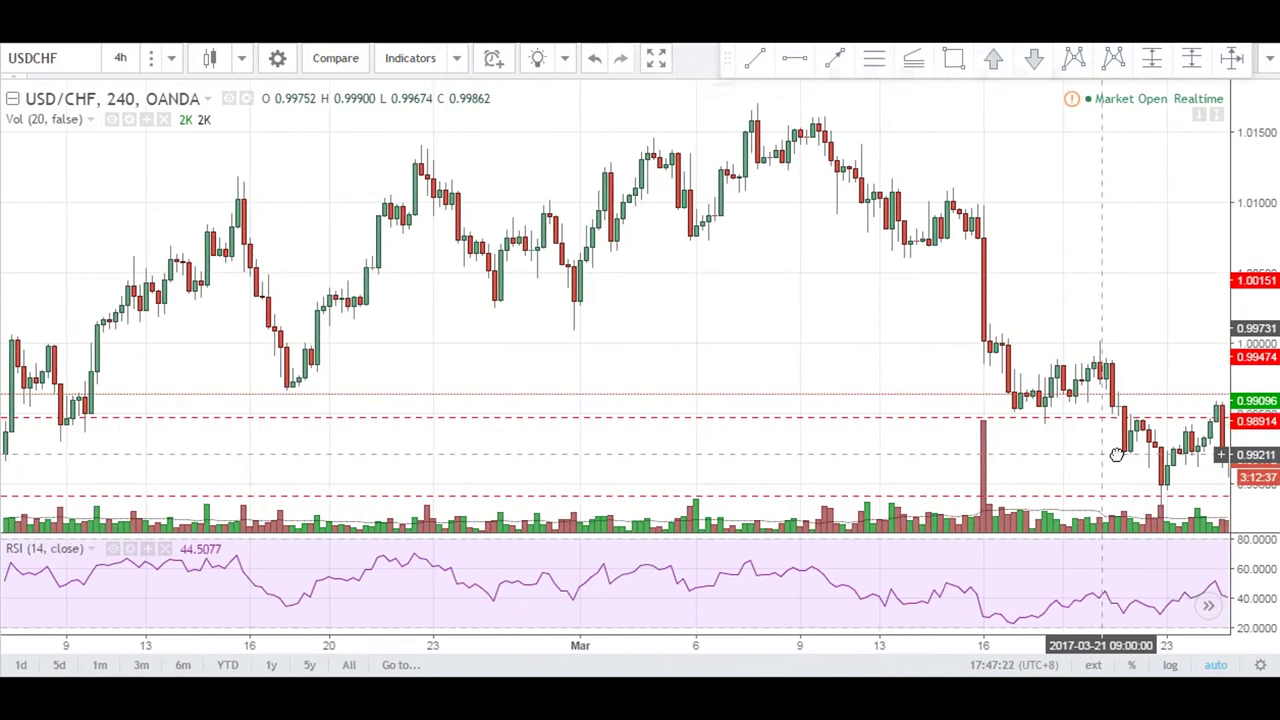
{"action": "scroll", "coordinate": [548, 368], "scroll_direction": "left", "scroll_amount": 5}
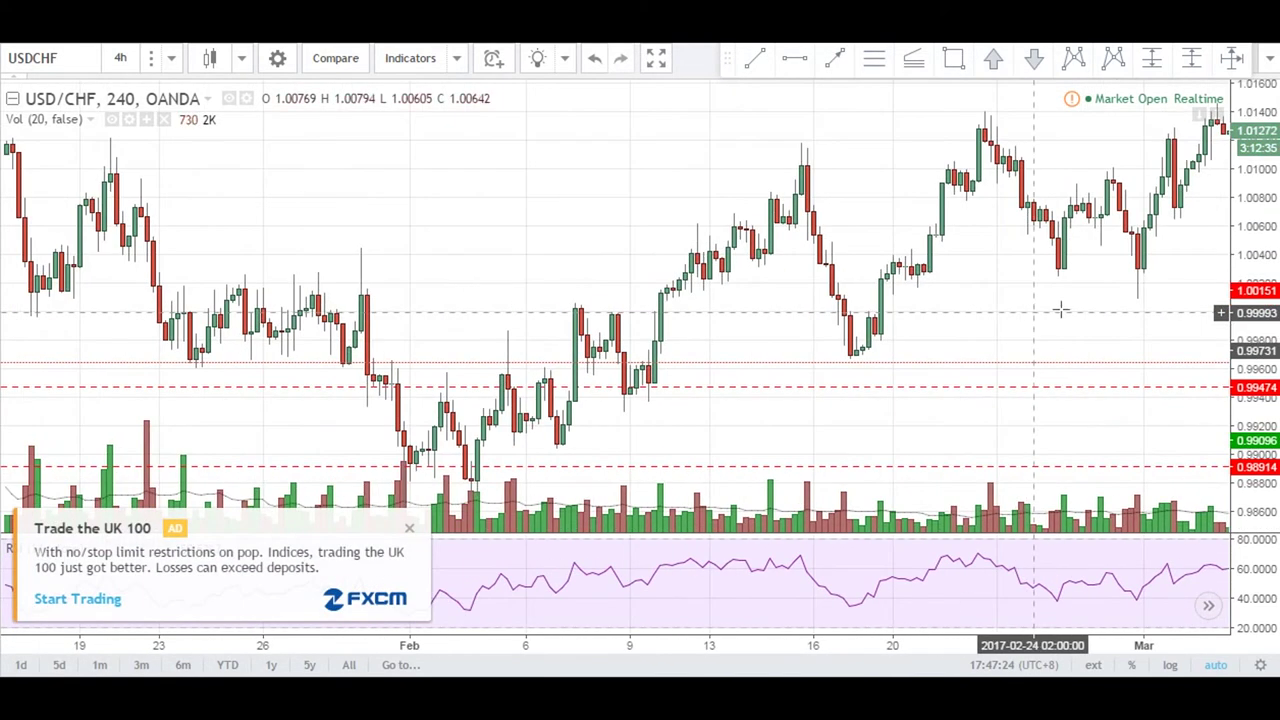
{"action": "left_click_drag", "start_coordinate": [1122, 400], "coordinate": [650, 348]}
{"action": "left_click_drag", "start_coordinate": [967, 312], "coordinate": [699, 304]}
{"action": "scroll", "coordinate": [698, 303], "scroll_direction": "right", "scroll_amount": 6}
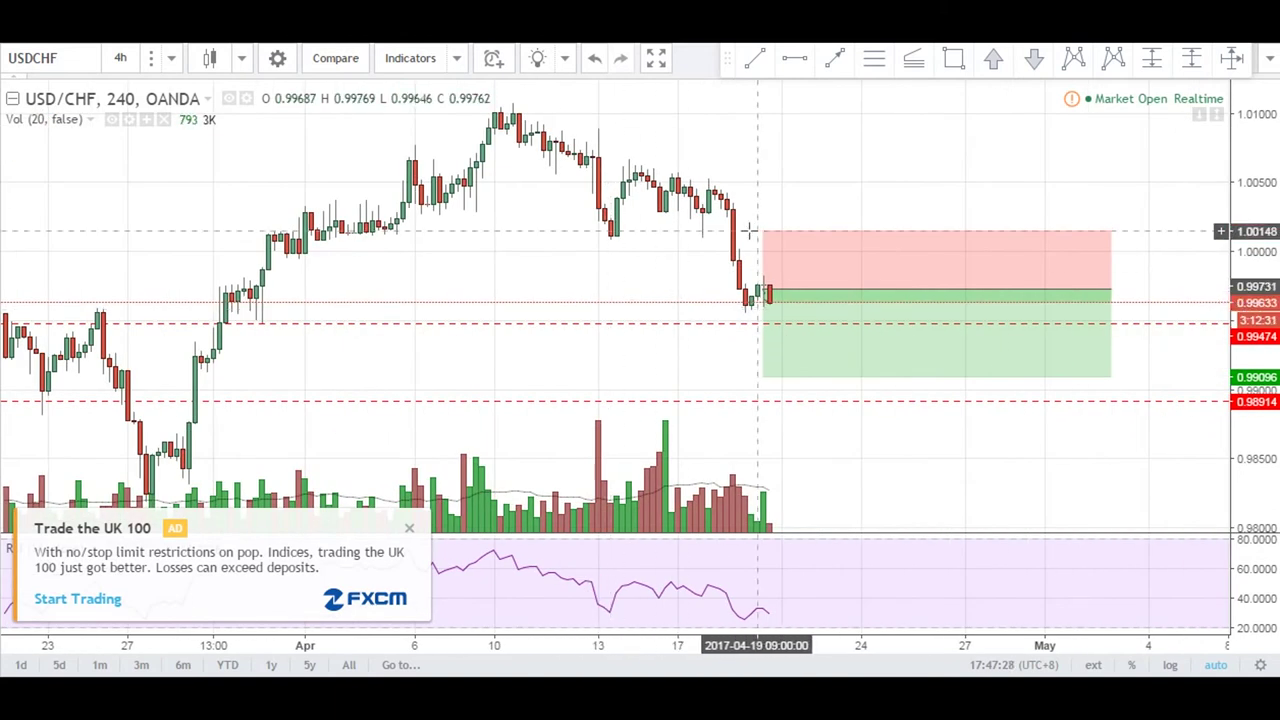
{"action": "left_click", "coordinate": [795, 58]}
{"action": "left_click", "coordinate": [615, 238]}
{"action": "left_click", "coordinate": [633, 281]}
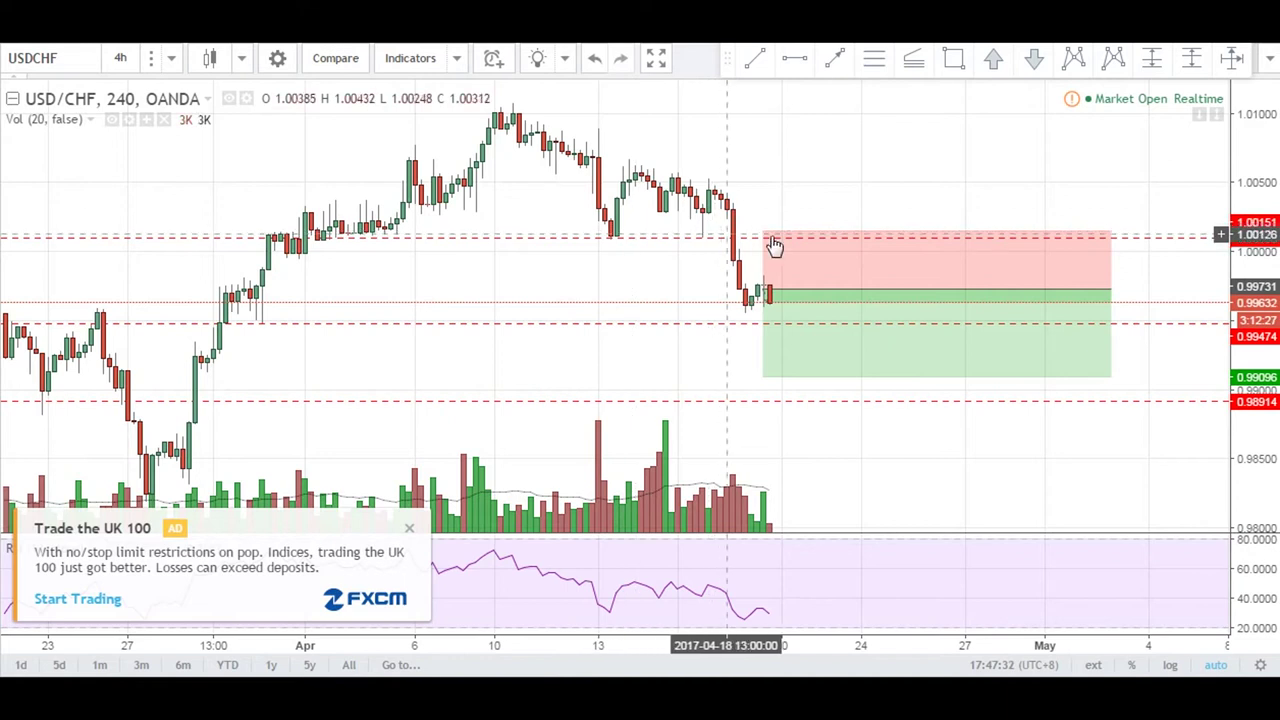
{"action": "left_click", "coordinate": [410, 530]}
{"action": "left_click", "coordinate": [432, 536]}
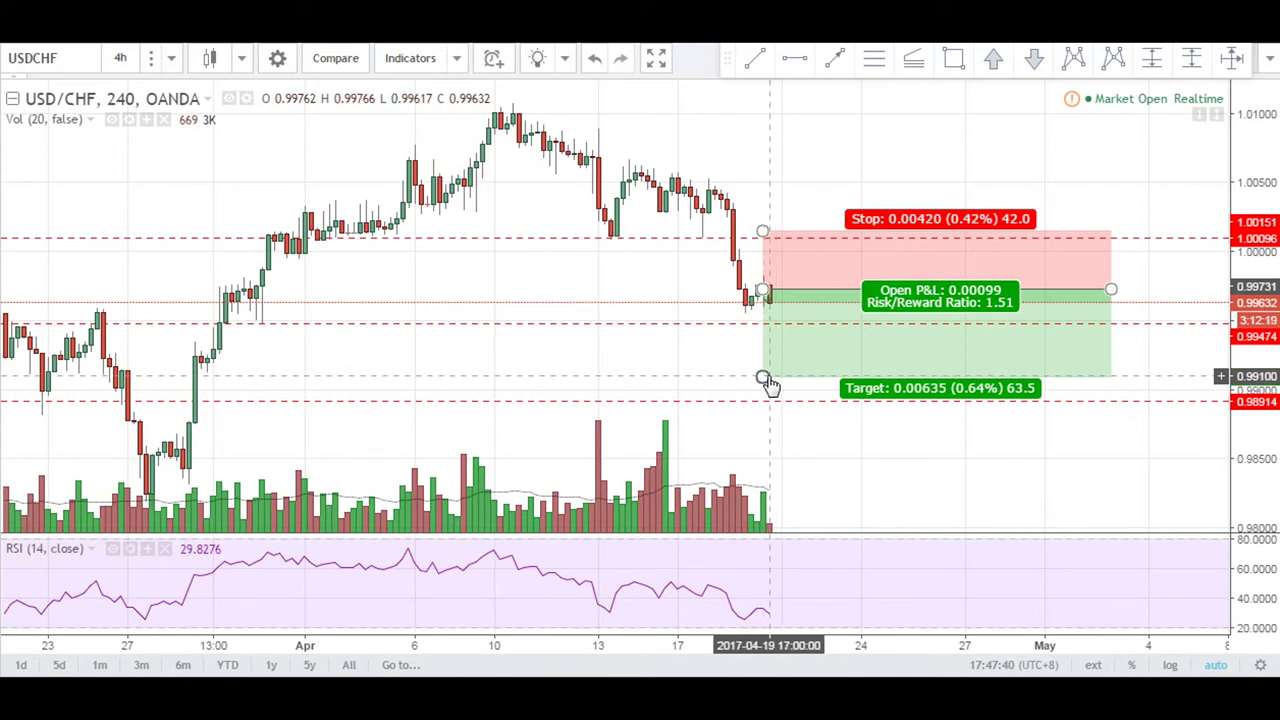
Examine the short position's entry, stop and target against the horizontal levels and the April 19 candles.
{"action": "left_click", "coordinate": [785, 408]}
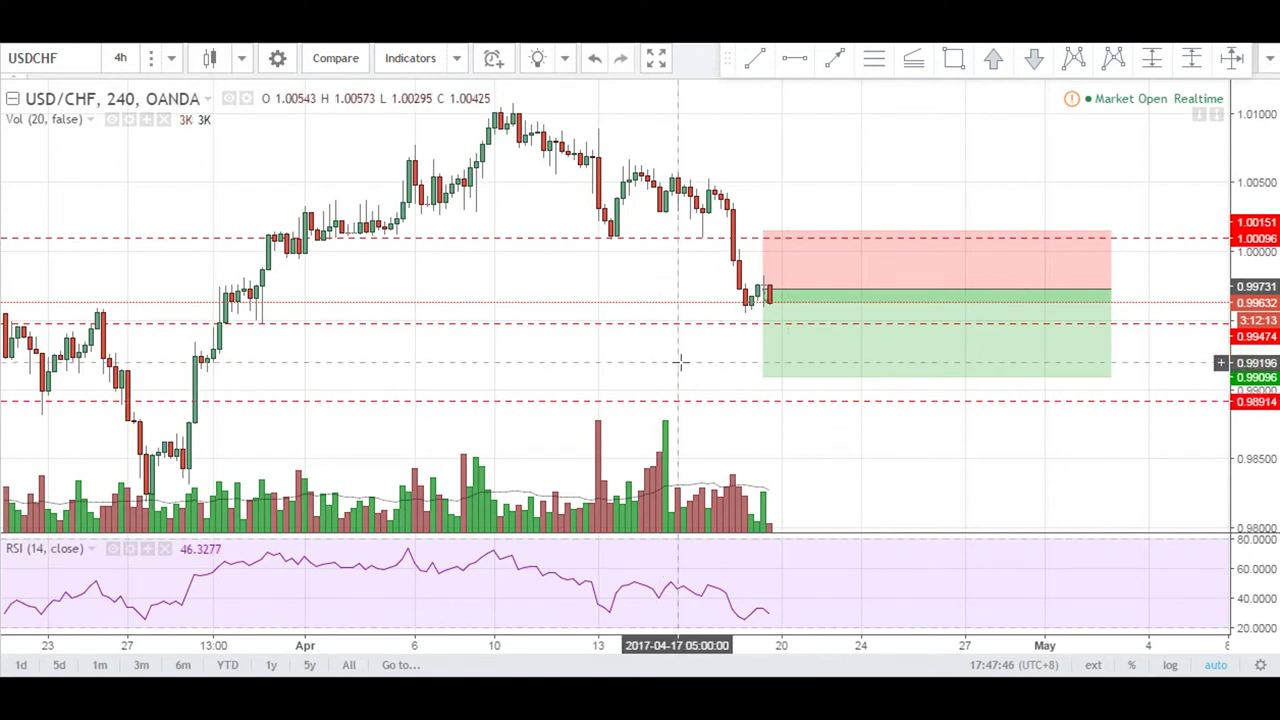
{"action": "scroll", "coordinate": [665, 405], "scroll_direction": "up", "scroll_amount": 5}
{"action": "scroll", "coordinate": [600, 300], "scroll_direction": "down", "scroll_amount": 5}
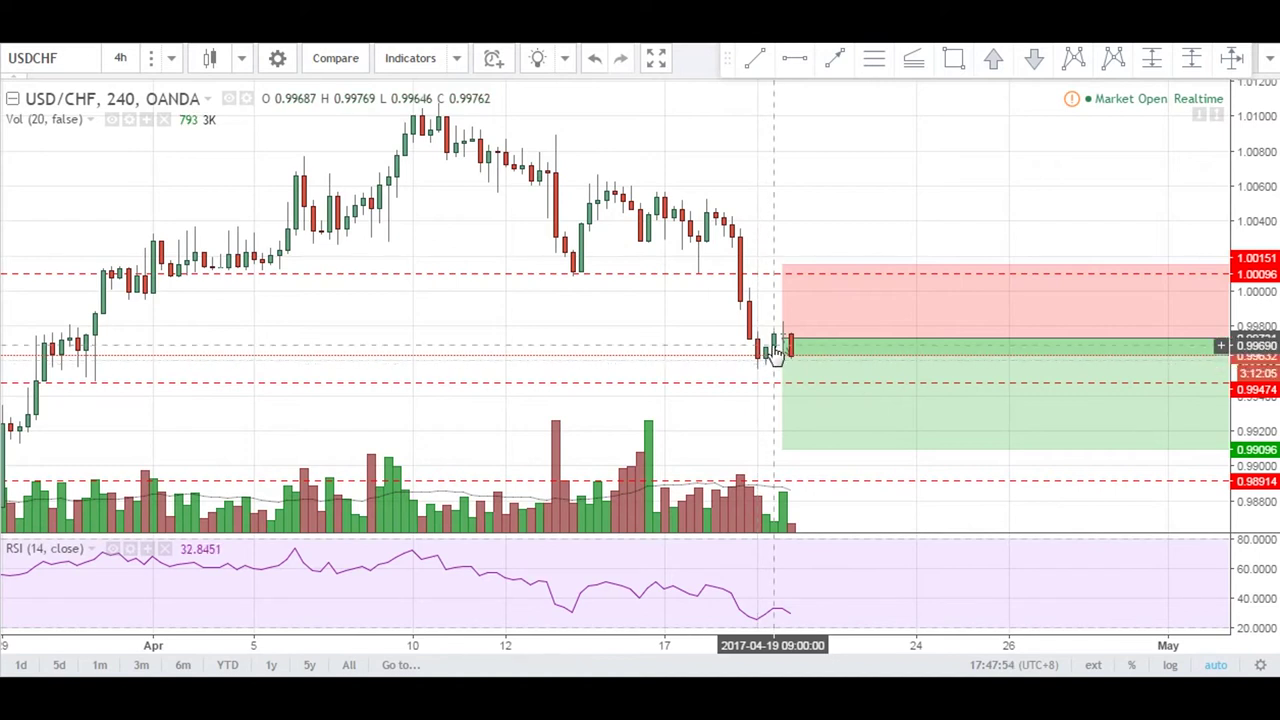
{"action": "left_click", "coordinate": [782, 370]}
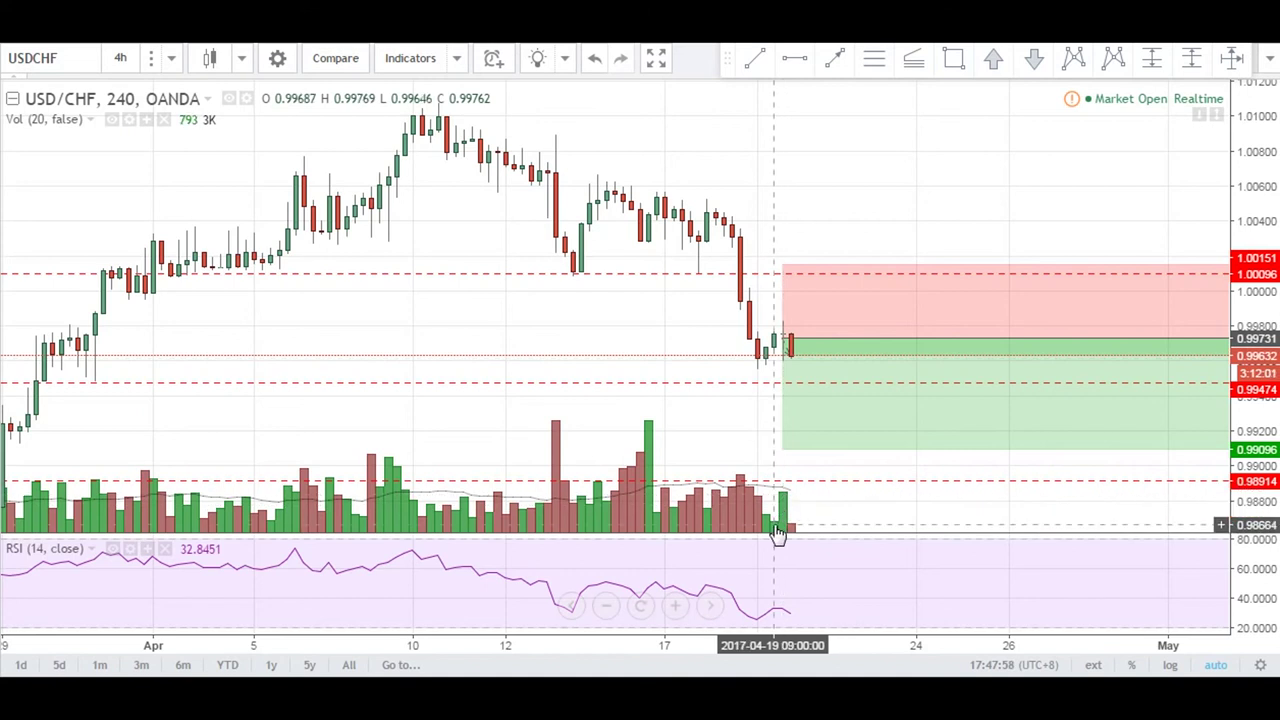
{"action": "left_click", "coordinate": [783, 352]}
{"action": "scroll", "coordinate": [784, 393], "scroll_direction": "up", "scroll_amount": 5}
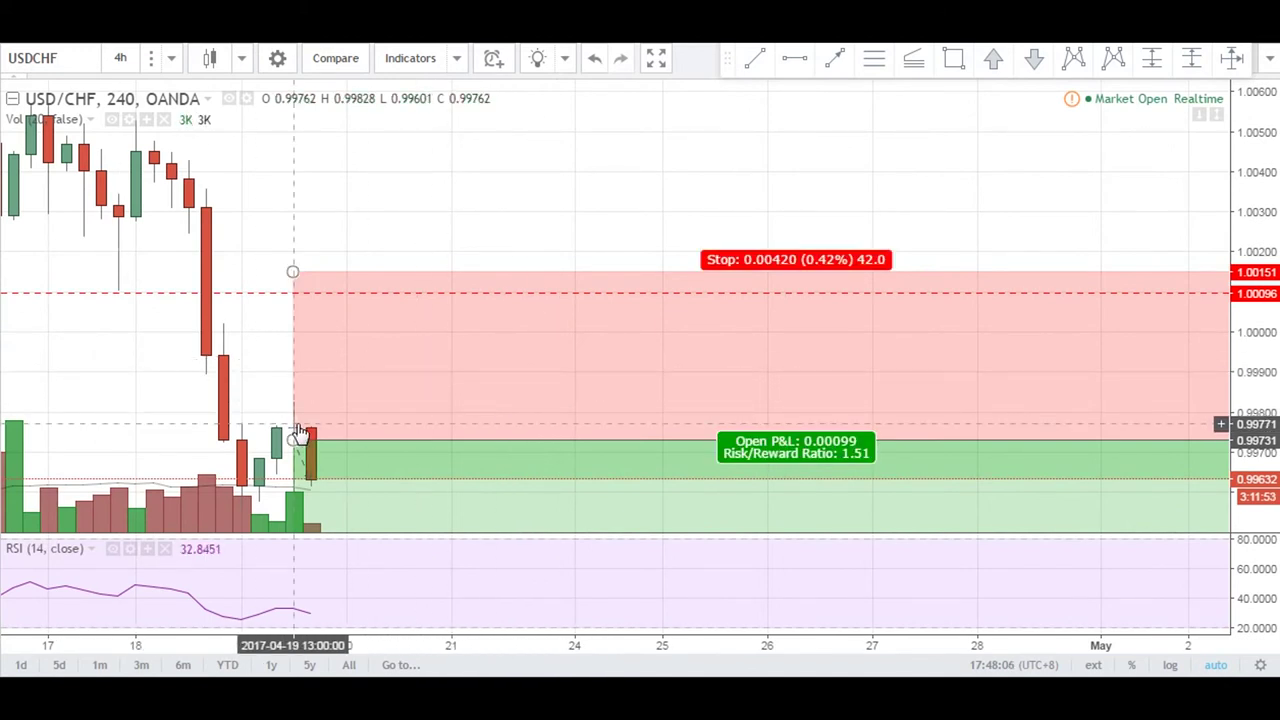
{"action": "scroll", "coordinate": [290, 420], "scroll_direction": "down", "scroll_amount": 3}
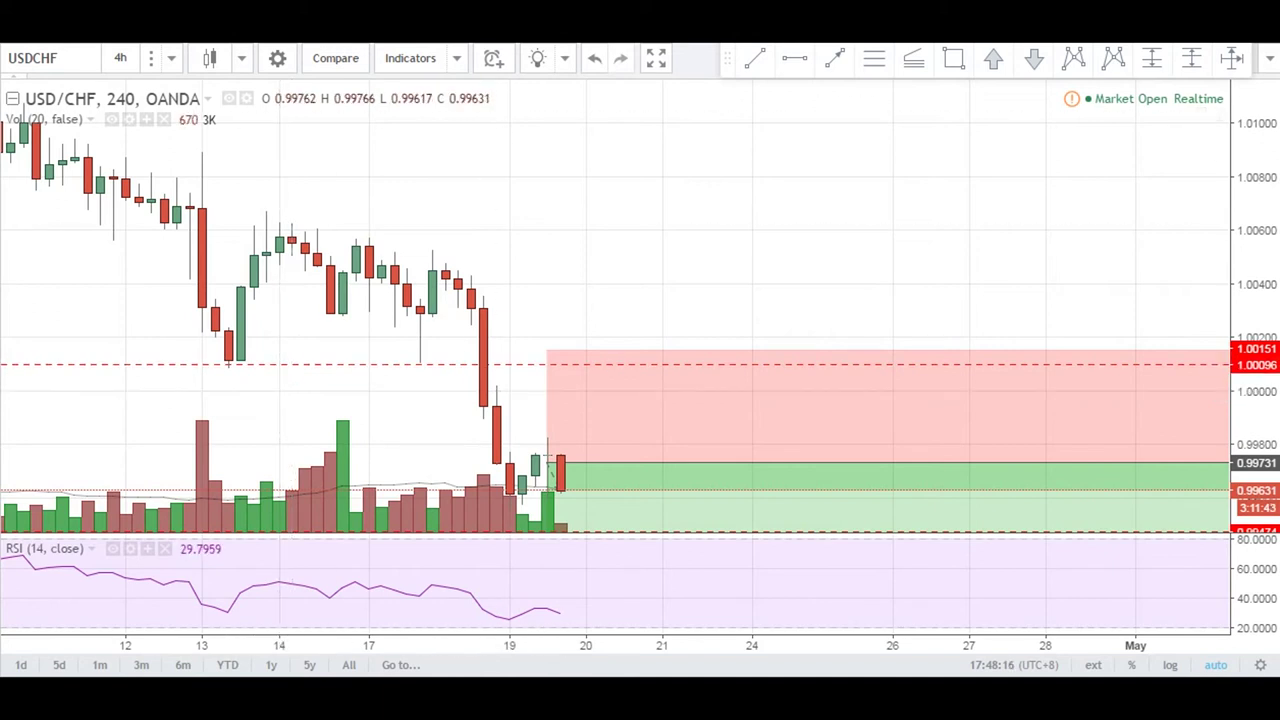
Switch to the EUR/USD 4-hour chart and dismiss the advertisement.
{"action": "key", "text": "ctrl+Tab"}
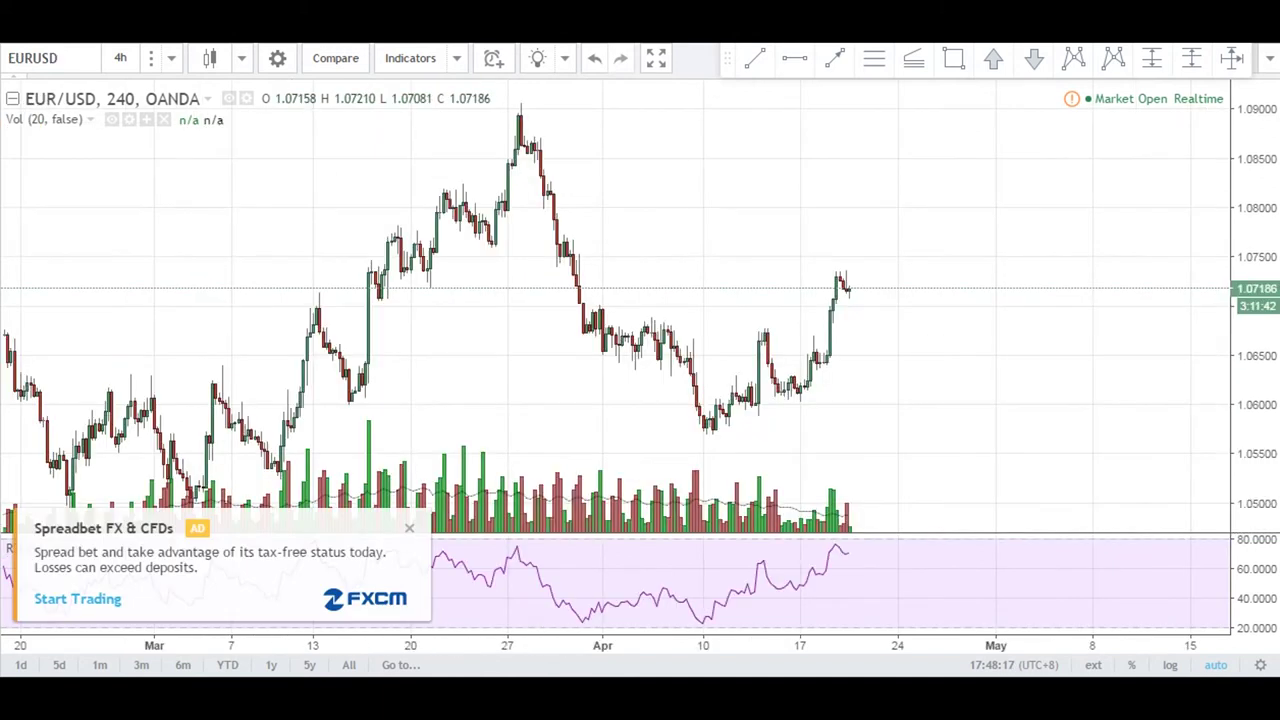
{"action": "left_click", "coordinate": [411, 528]}
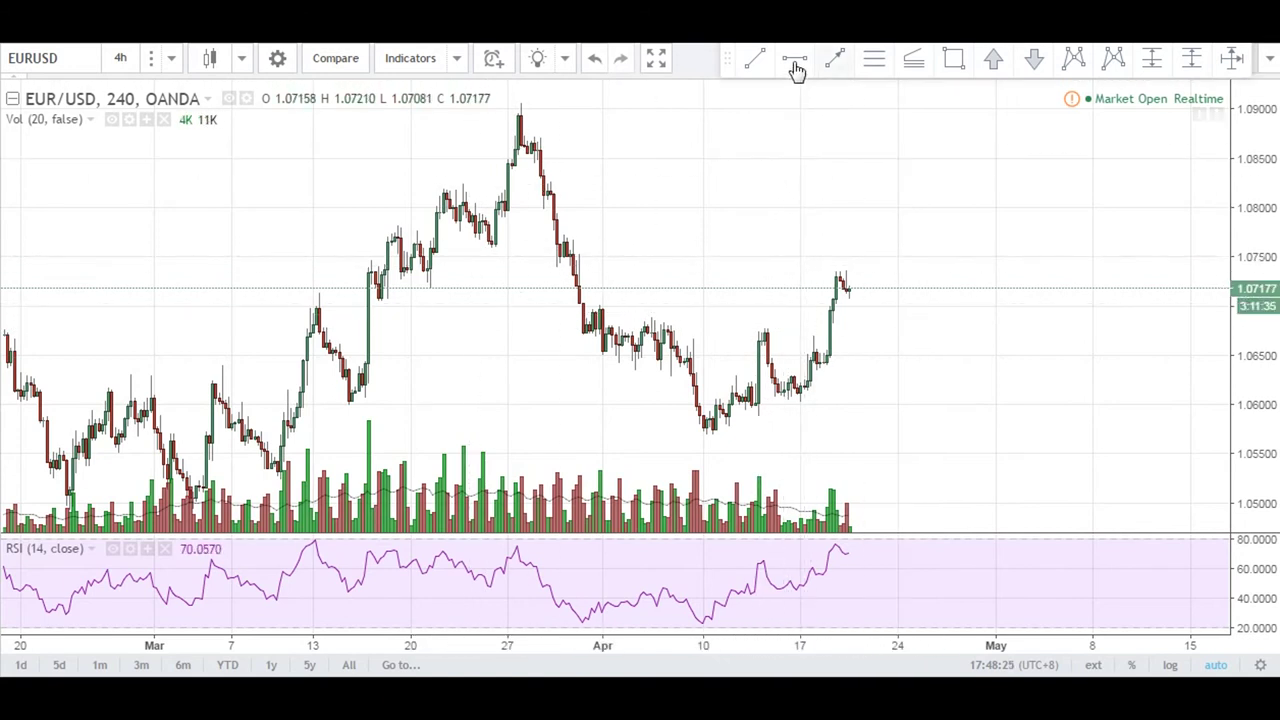
Trace the swings with arrows from the March 27 high to the April 10 low and through the mid-April swings to the April 19 high.
{"action": "left_click", "coordinate": [838, 62]}
{"action": "left_click", "coordinate": [520, 108]}
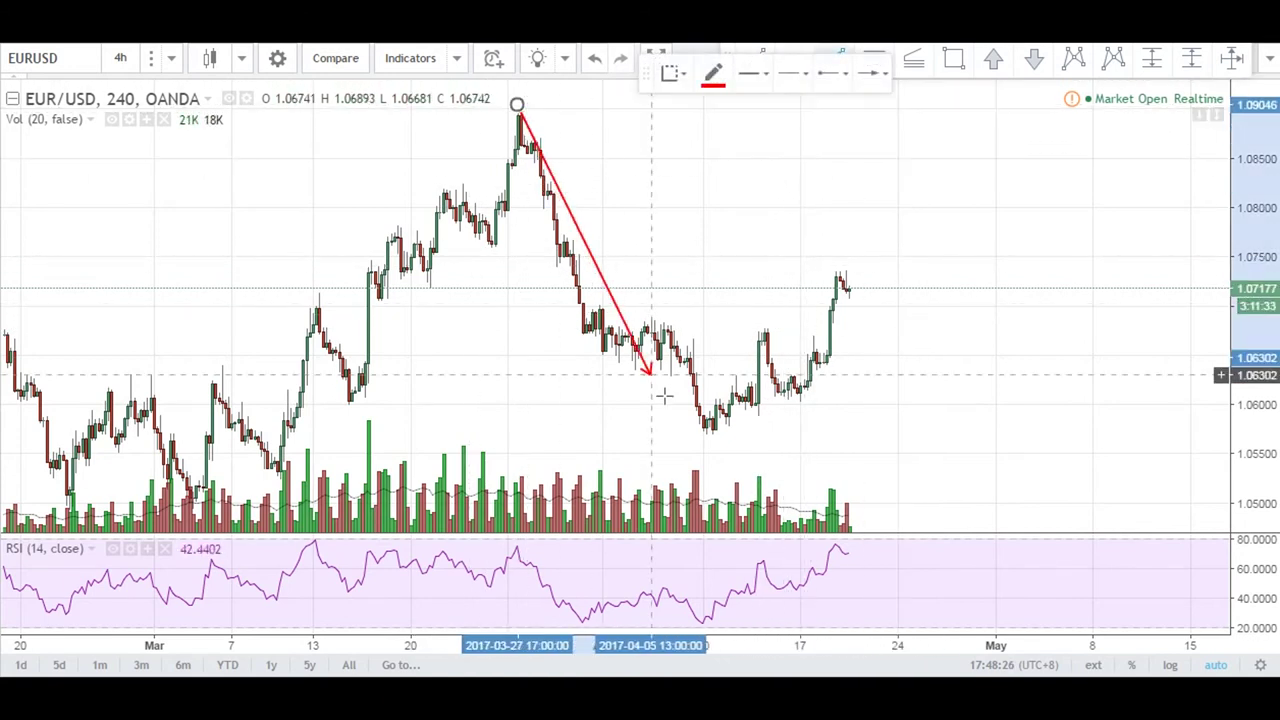
{"action": "left_click", "coordinate": [708, 436]}
{"action": "left_click", "coordinate": [752, 344]}
{"action": "left_click", "coordinate": [787, 408]}
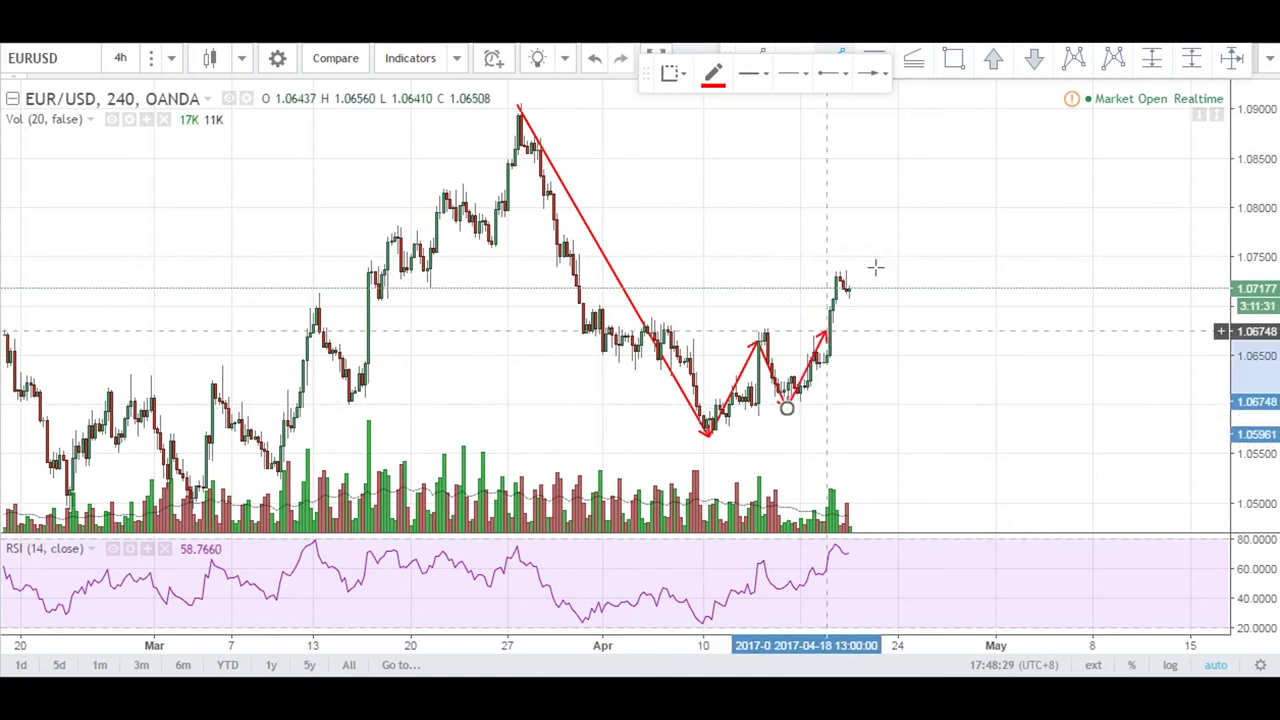
{"action": "double_click", "coordinate": [843, 276]}
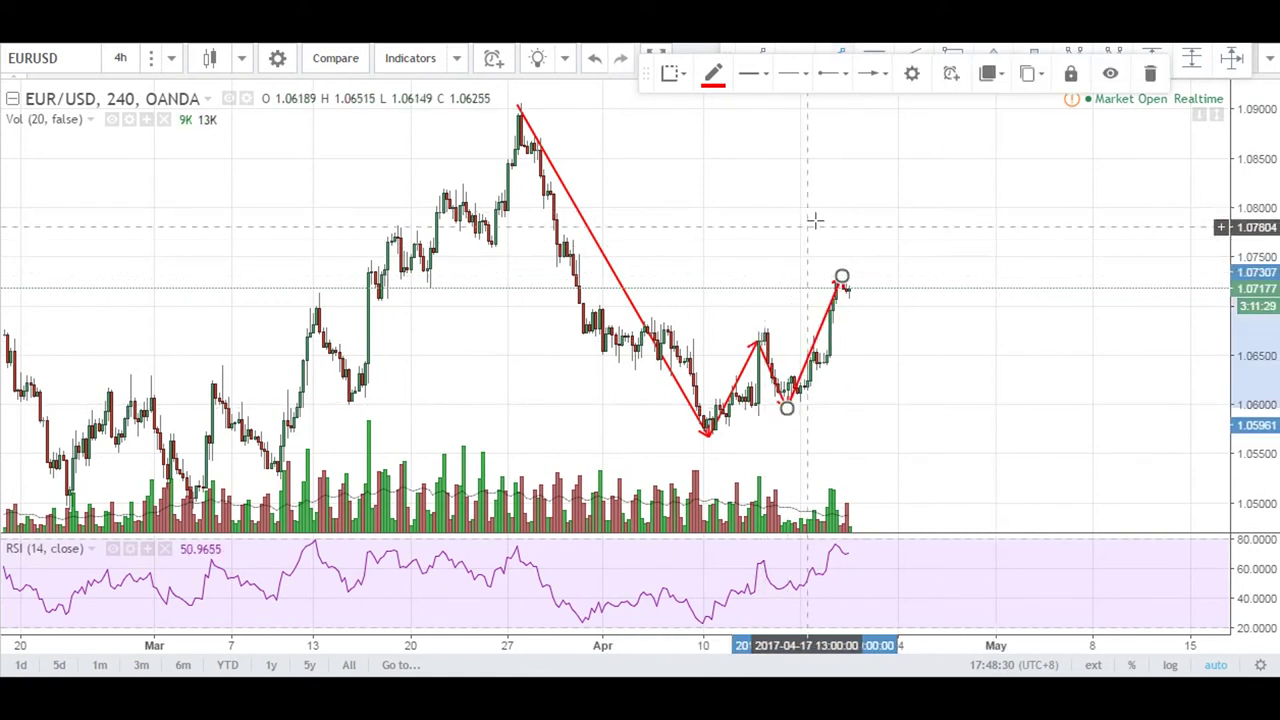
Draw a thin horizontal rectangle over the April 19 highs, extending right past the latest candles.
{"action": "left_click", "coordinate": [953, 60]}
{"action": "left_click", "coordinate": [757, 266]}
{"action": "left_click", "coordinate": [1042, 278]}
Remove all drawing tools from the EUR/USD chart while keeping the indicators.
{"action": "right_click", "coordinate": [738, 178]}
{"action": "mouse_move", "coordinate": [880, 577]}
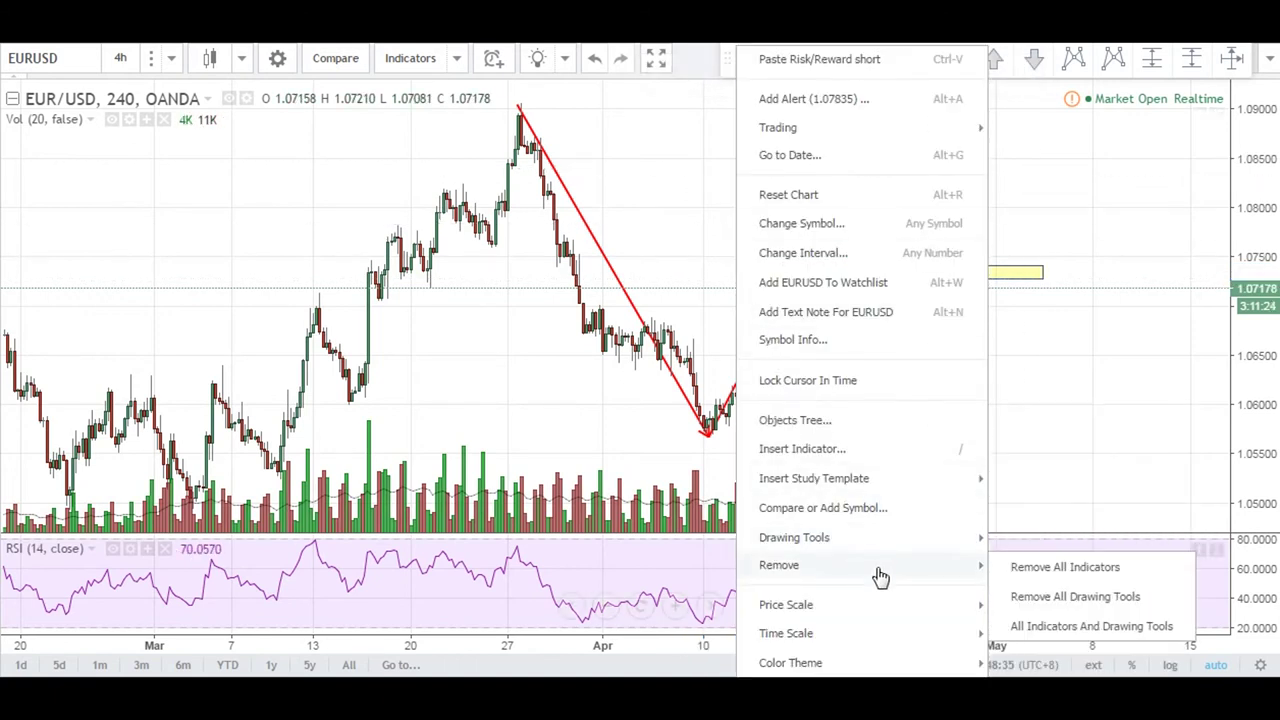
{"action": "left_click", "coordinate": [1068, 598]}
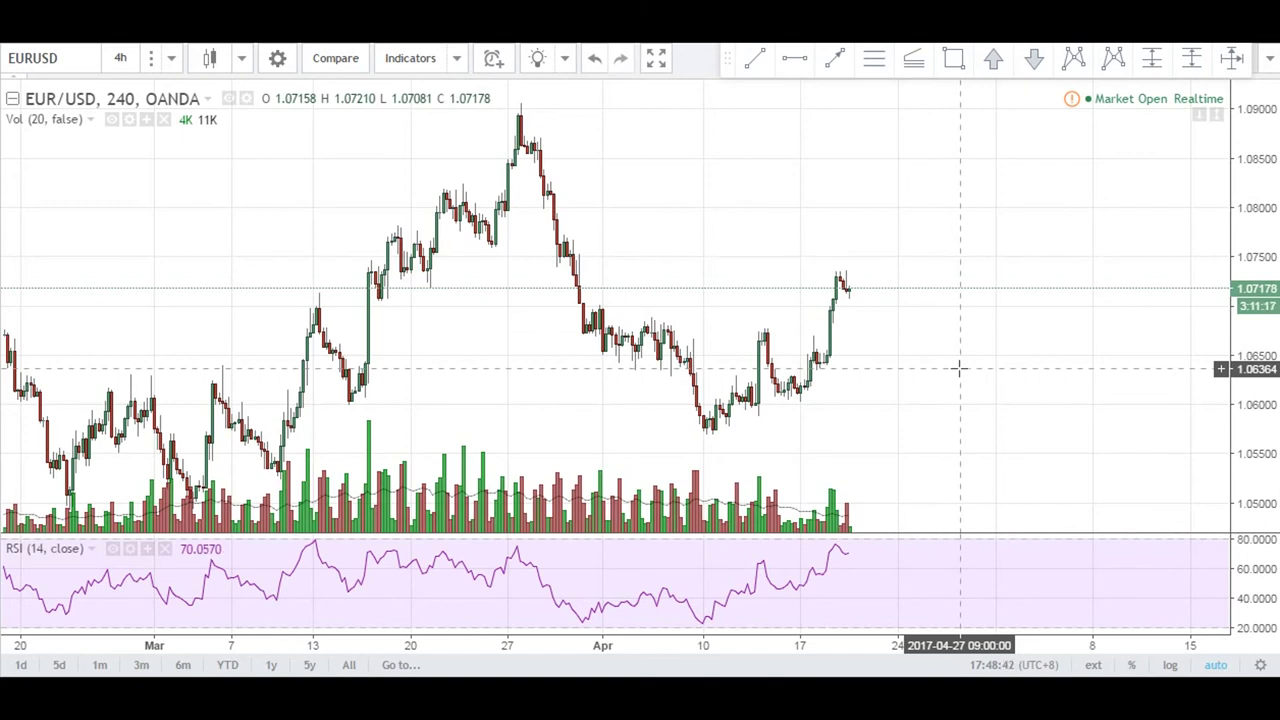
Draw a horizontal line at 1.07400, just above the April 19 high.
{"action": "left_click", "coordinate": [794, 59]}
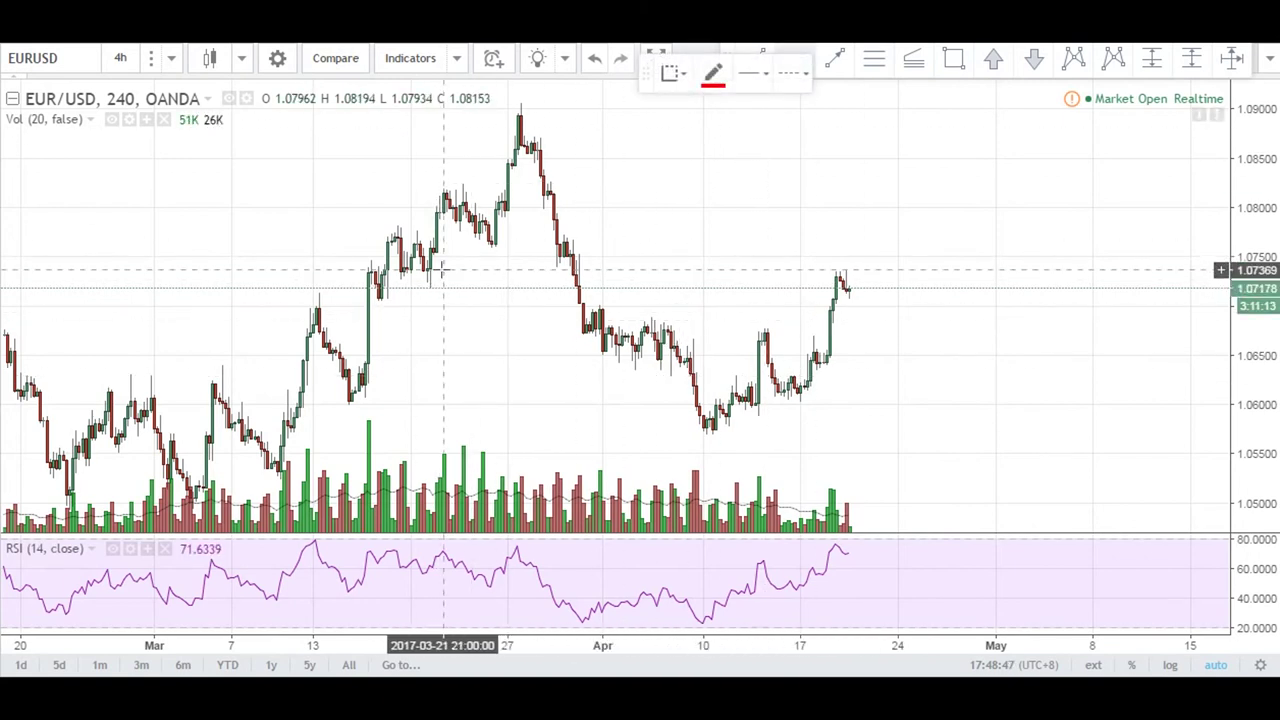
{"action": "left_click", "coordinate": [615, 267]}
Place two up arrows below the mid-March lows near the 1.07400 line and a down arrow above the preceding March high.
{"action": "left_click", "coordinate": [434, 314]}
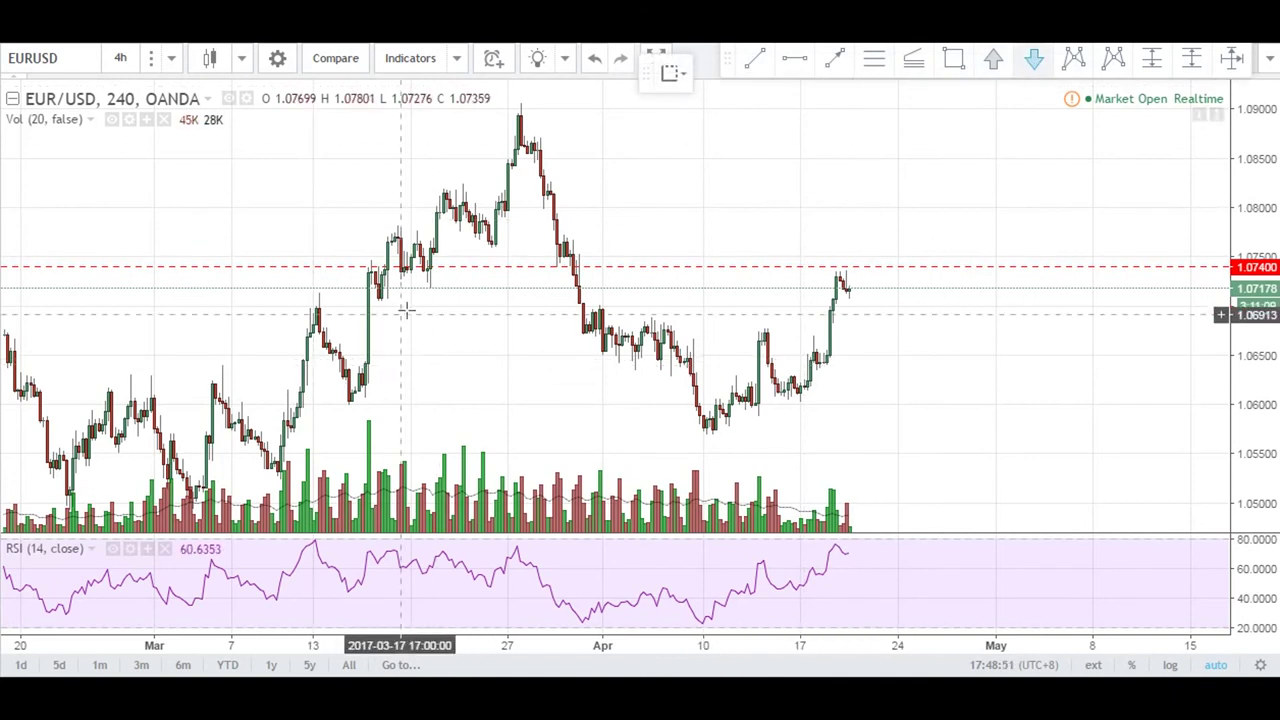
{"action": "left_click", "coordinate": [993, 58]}
{"action": "left_click", "coordinate": [401, 302]}
{"action": "left_click_drag", "start_coordinate": [246, 363], "coordinate": [567, 365]}
{"action": "left_click", "coordinate": [1034, 60]}
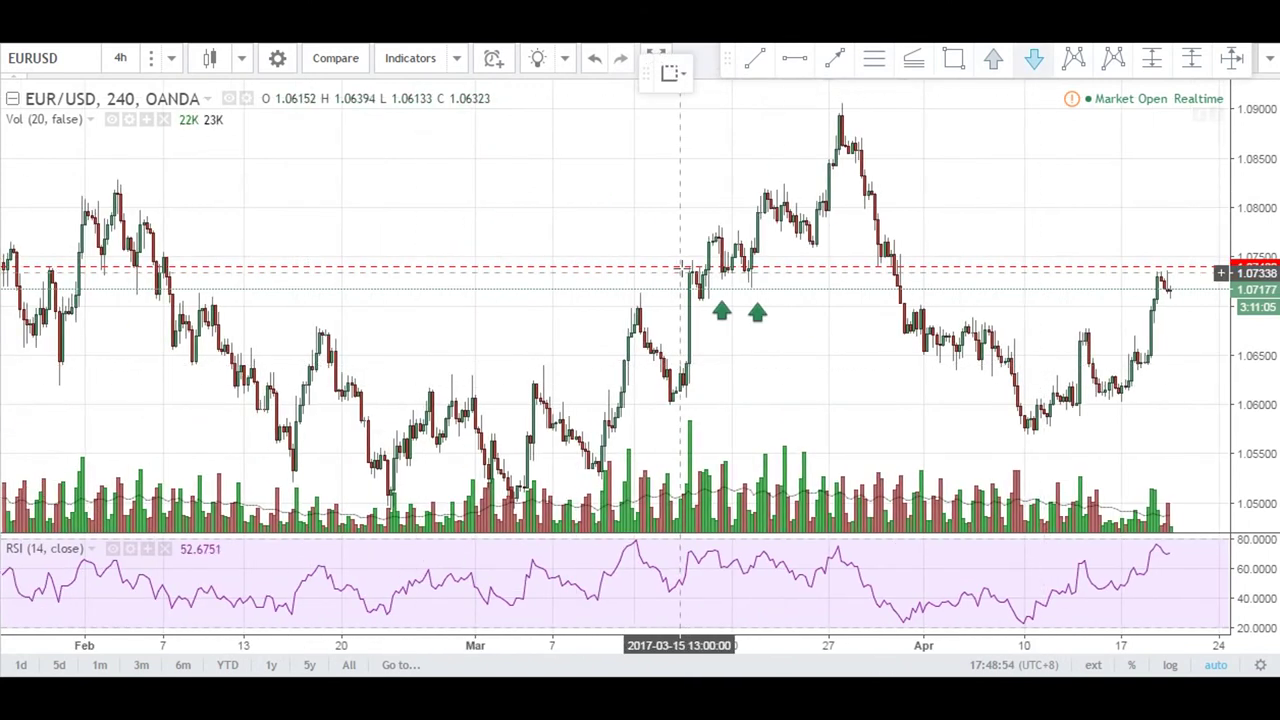
{"action": "left_click", "coordinate": [686, 232]}
Place two down arrows above the late-January highs near the 1.07400 line.
{"action": "left_click_drag", "start_coordinate": [468, 340], "coordinate": [830, 340]}
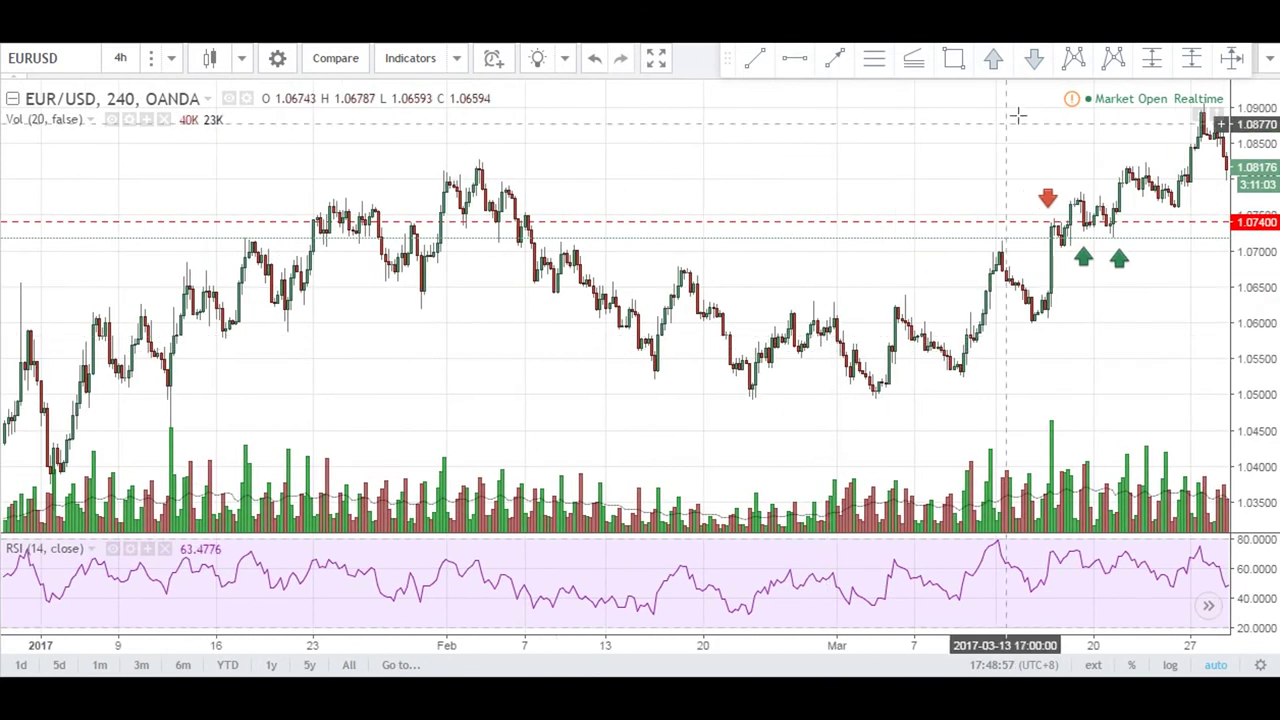
{"action": "left_click", "coordinate": [1034, 60]}
{"action": "left_click", "coordinate": [317, 188]}
{"action": "left_click", "coordinate": [364, 184]}
Place two up arrows below the early-February lows near the 1.07400 line, and return to the latest candles.
{"action": "left_click", "coordinate": [993, 60]}
{"action": "left_click", "coordinate": [455, 250]}
{"action": "left_click", "coordinate": [500, 250]}
{"action": "left_click_drag", "start_coordinate": [777, 286], "coordinate": [551, 309]}
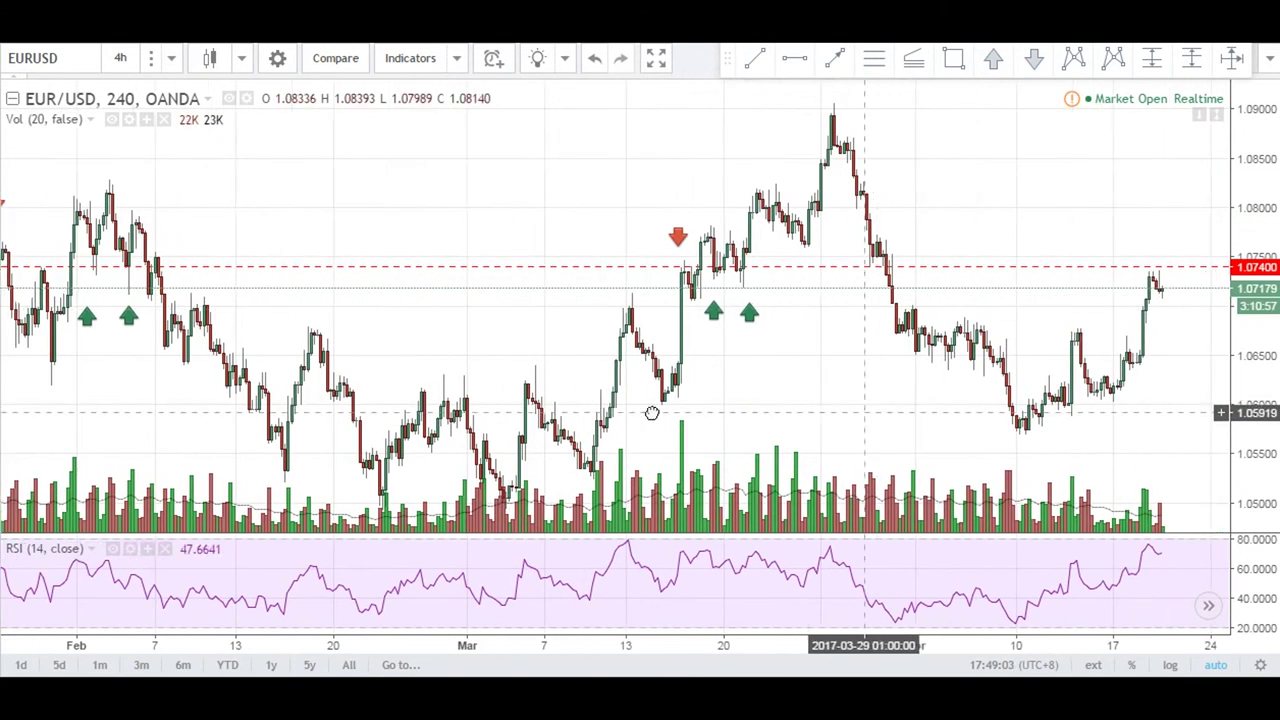
{"action": "left_click_drag", "start_coordinate": [652, 413], "coordinate": [564, 420]}
{"action": "left_click_drag", "start_coordinate": [910, 437], "coordinate": [812, 440]}
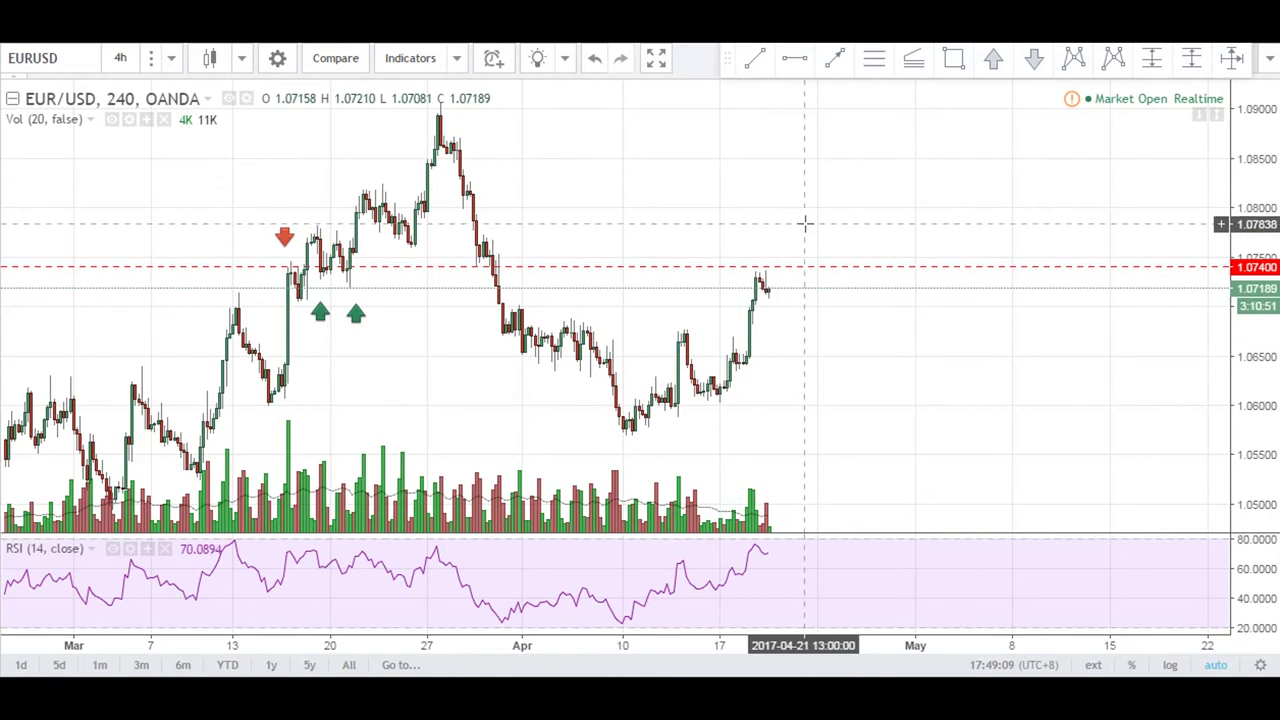
Sketch a trend line from the March 27 high to the April 10 low, and delete it.
{"action": "left_click", "coordinate": [874, 58]}
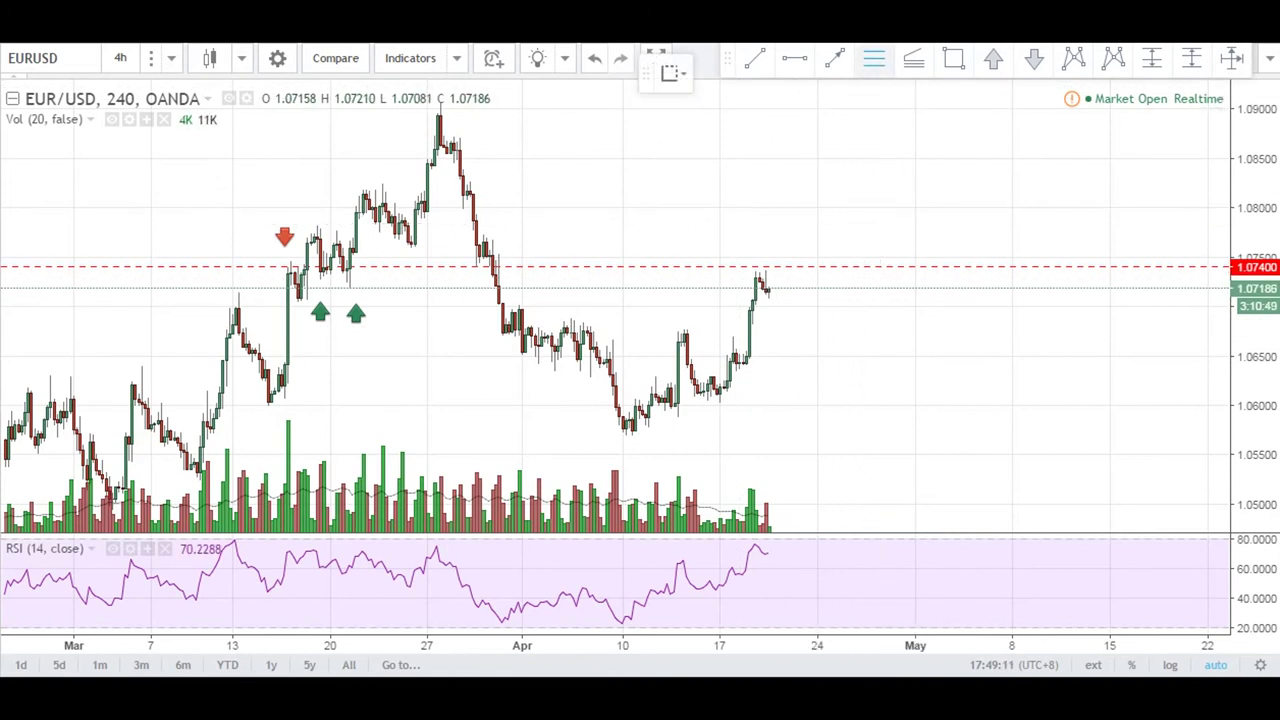
{"action": "left_click", "coordinate": [2, 451]}
{"action": "left_click", "coordinate": [80, 319]}
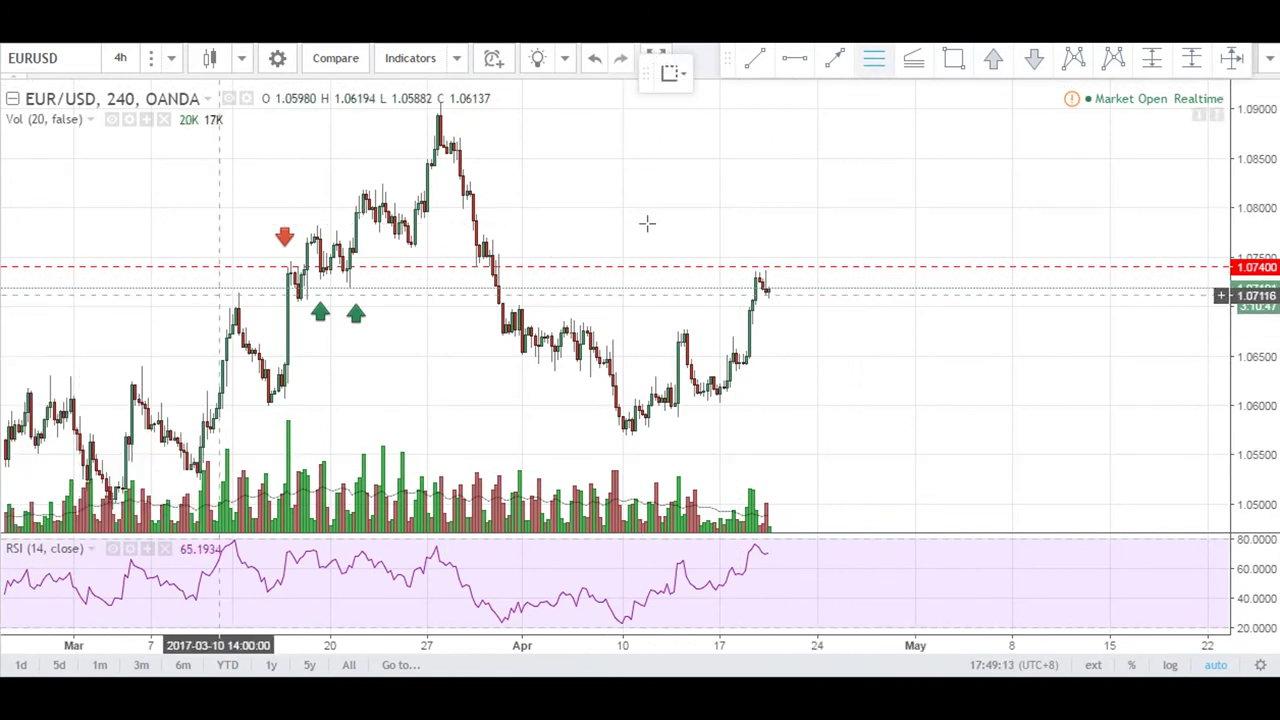
{"action": "left_click", "coordinate": [748, 62]}
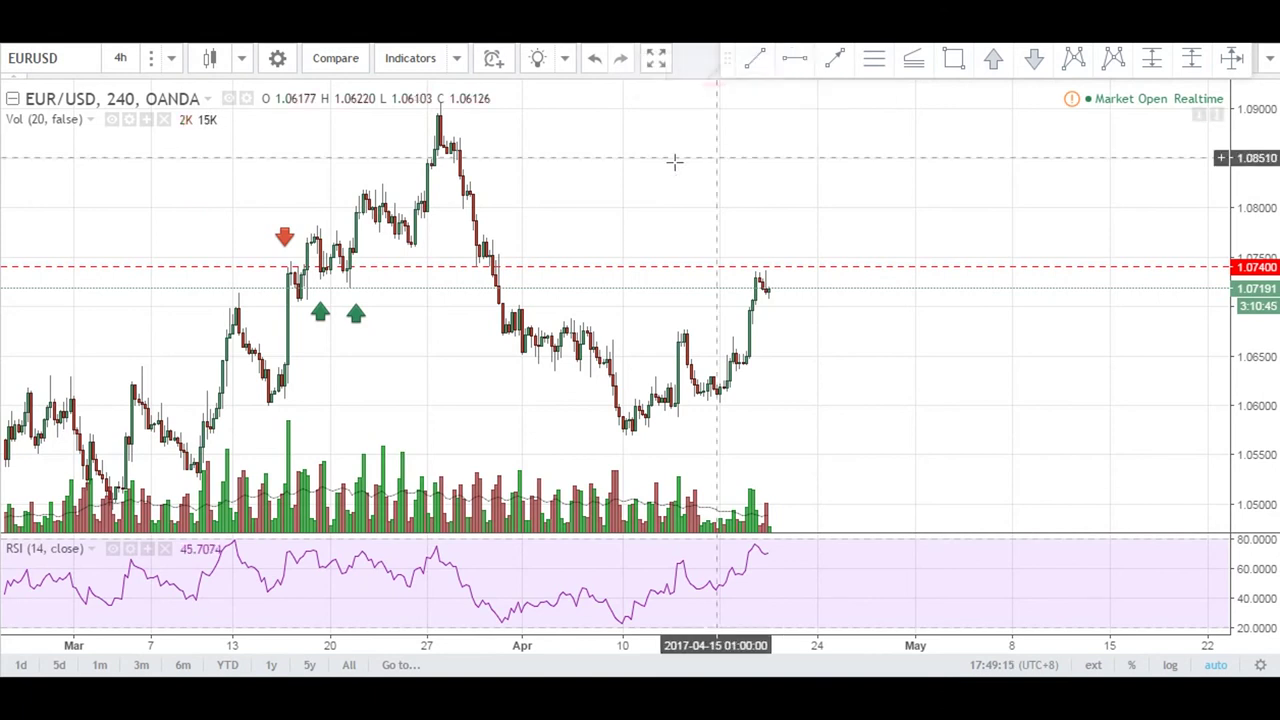
{"action": "scroll", "coordinate": [523, 149], "scroll_direction": "down", "scroll_amount": 2}
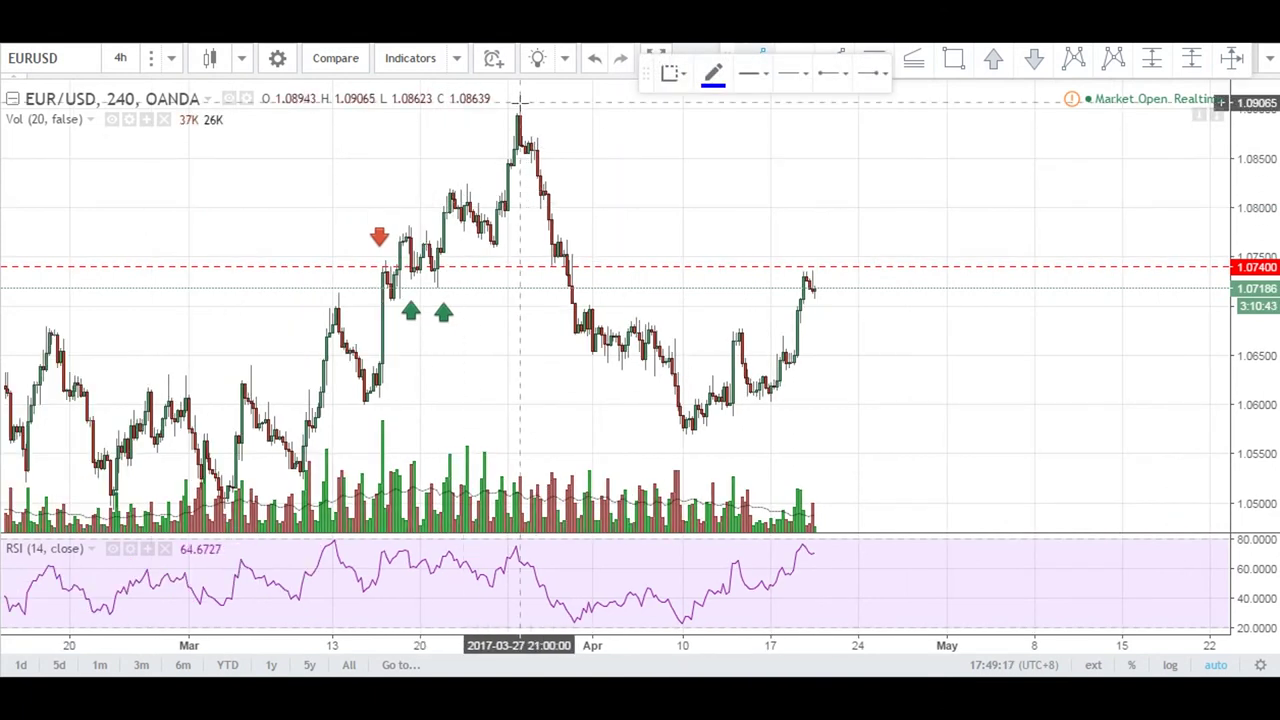
{"action": "left_click_drag", "start_coordinate": [519, 103], "coordinate": [685, 433]}
{"action": "key", "text": "Delete"}
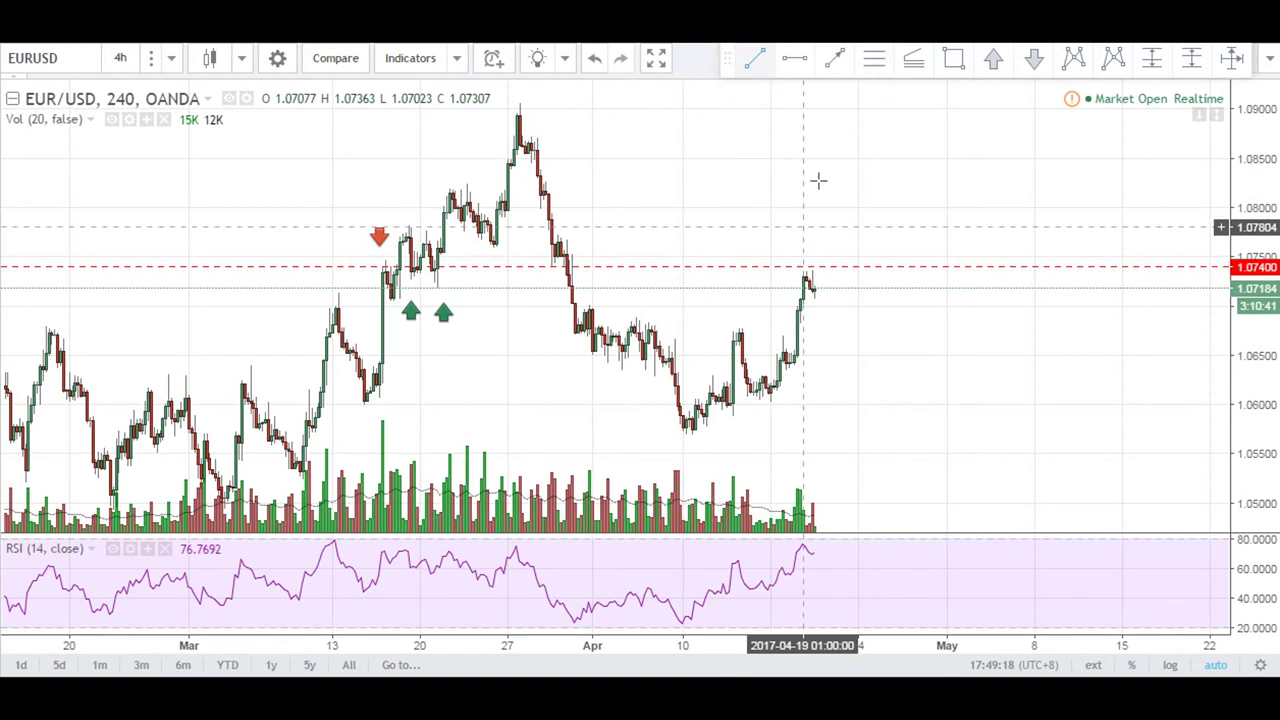
Draw a Fibonacci retracement from the March 27 high at 1.09065 to the April 10 low at 1.05702, showing only levels 0, 0.5 and 1.
{"action": "left_click", "coordinate": [876, 58]}
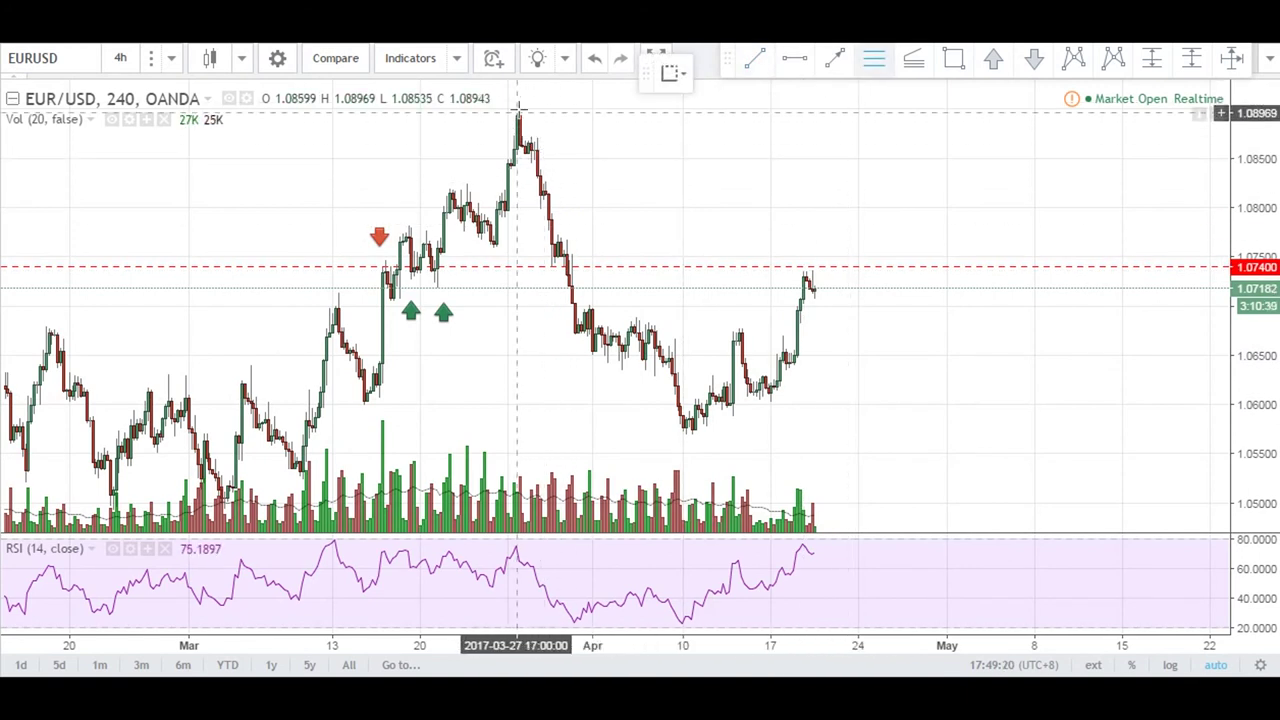
{"action": "left_click_drag", "start_coordinate": [519, 103], "coordinate": [685, 433]}
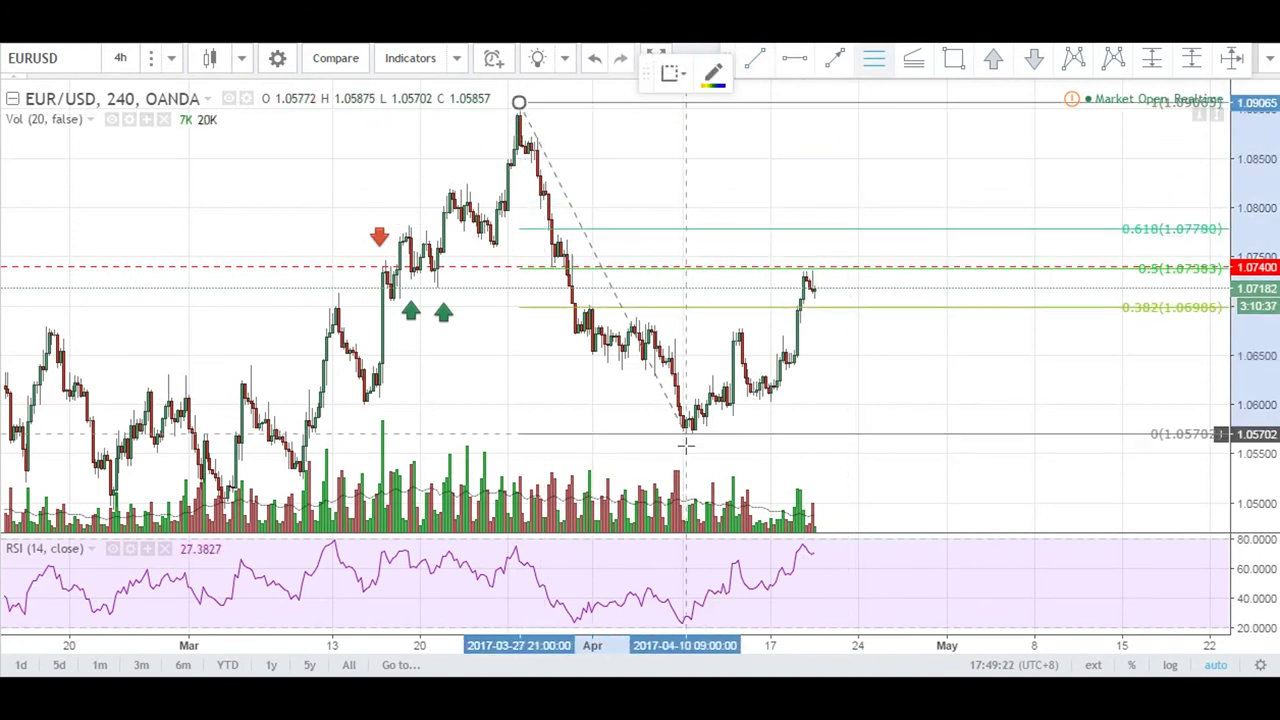
{"action": "double_click", "coordinate": [963, 240]}
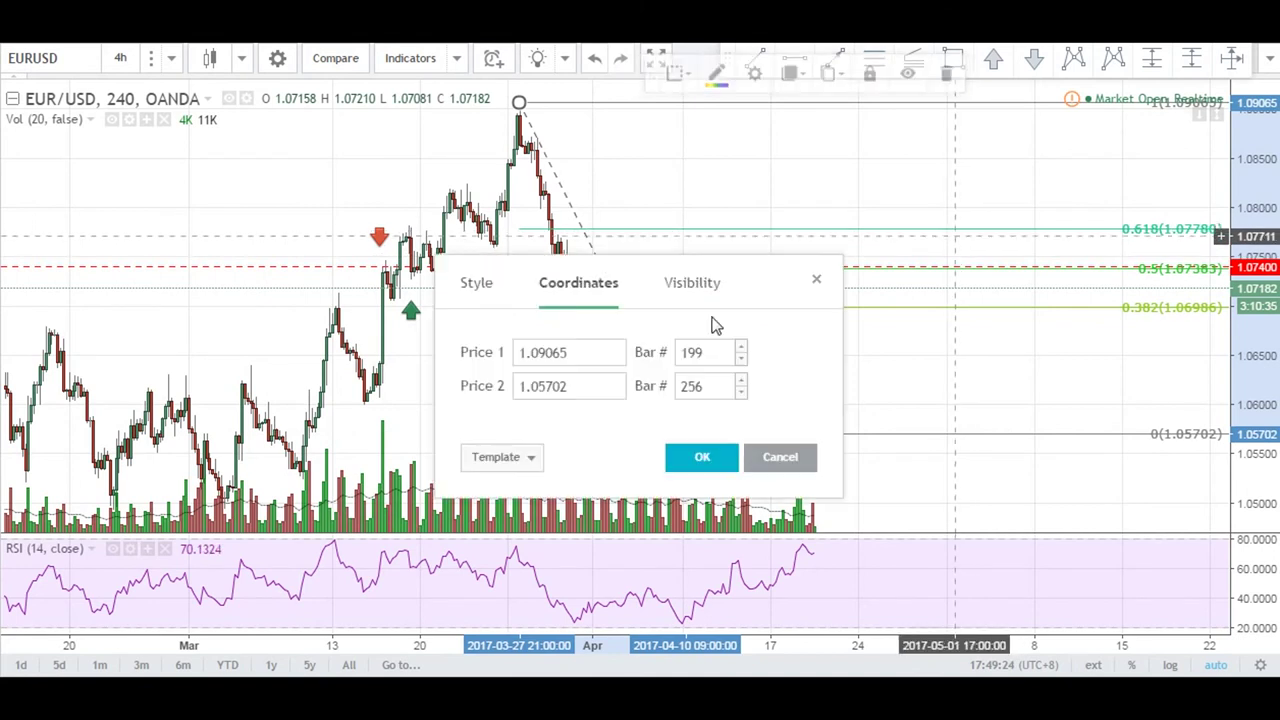
{"action": "left_click", "coordinate": [480, 285]}
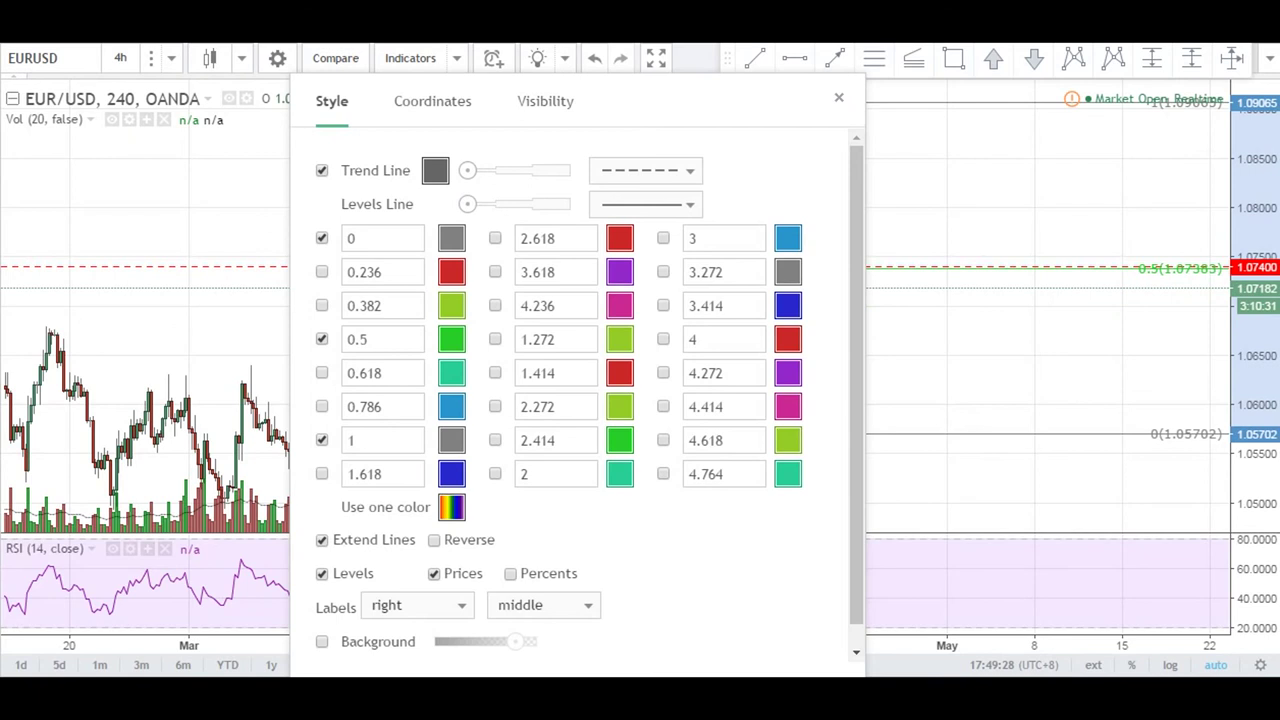
{"action": "left_click", "coordinate": [812, 695]}
{"action": "scroll", "coordinate": [802, 397], "scroll_direction": "up", "scroll_amount": 1}
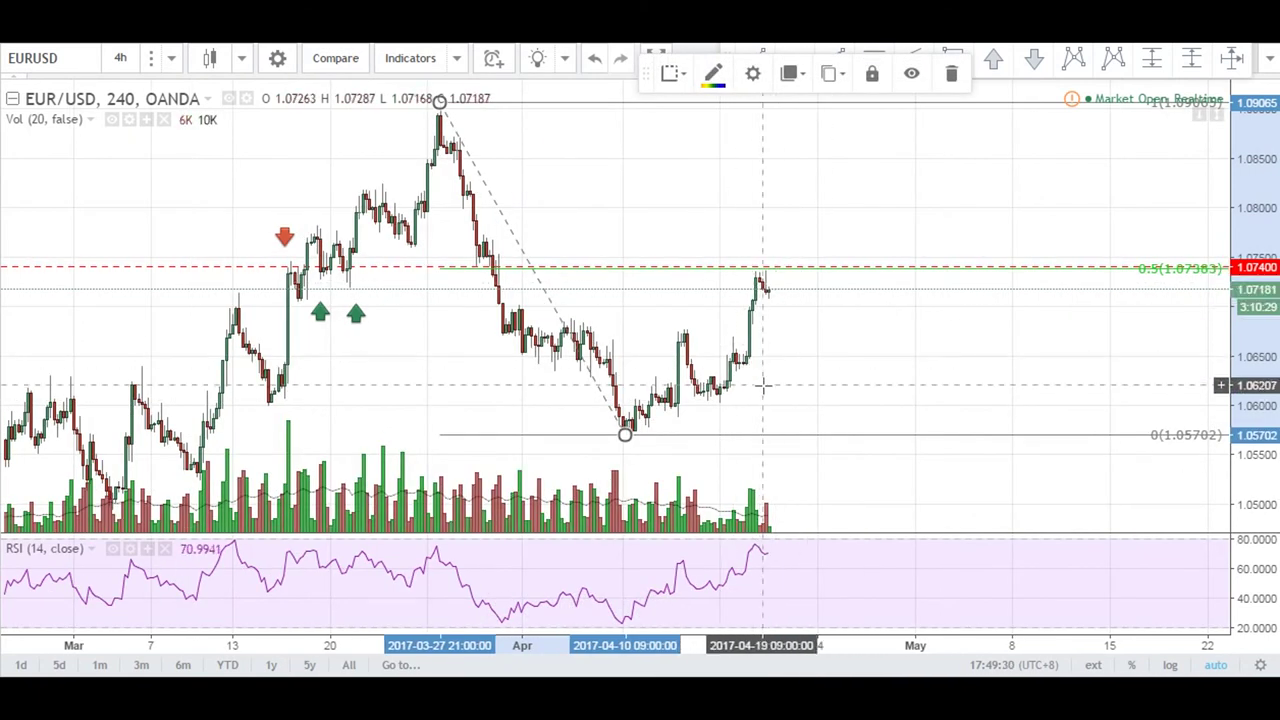
{"action": "left_click", "coordinate": [886, 223]}
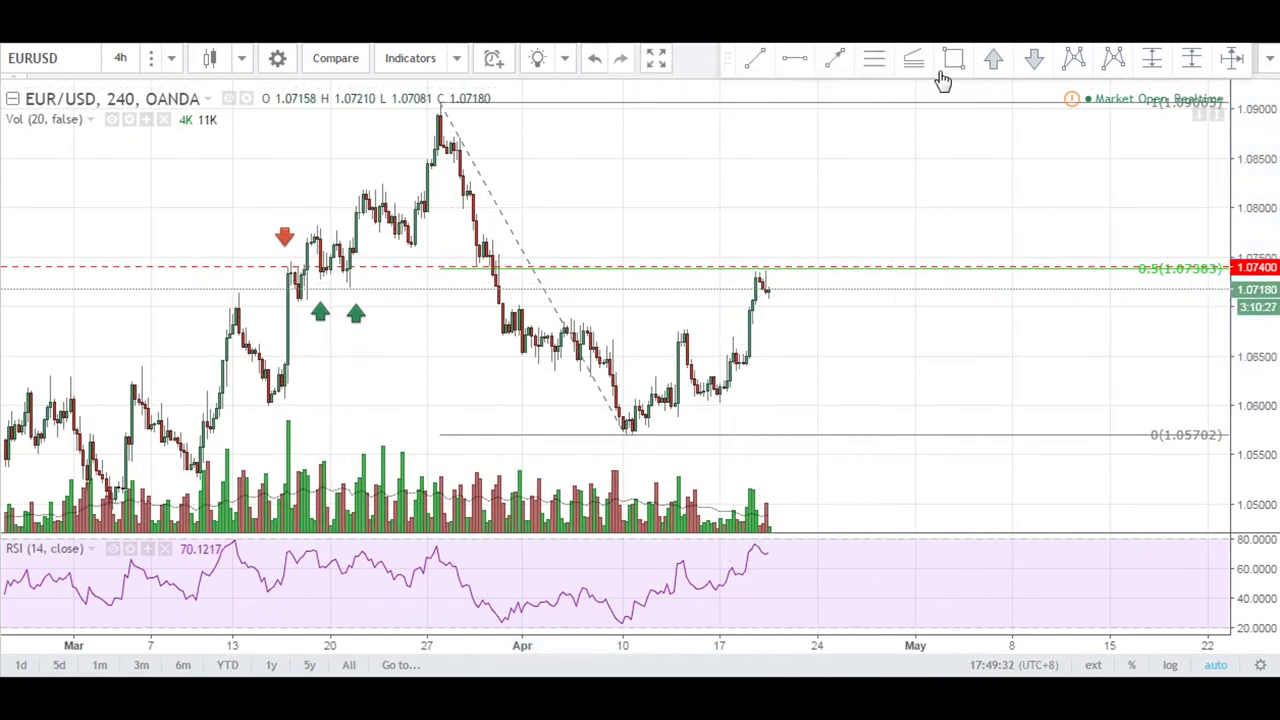
Sketch an arrow falling from the 0.5 retracement level beside the latest candles, and delete it.
{"action": "left_click", "coordinate": [845, 63]}
{"action": "left_click", "coordinate": [790, 273]}
{"action": "left_click", "coordinate": [919, 413]}
{"action": "key", "text": "Delete"}
{"action": "left_click", "coordinate": [779, 294]}
{"action": "key", "text": "Delete"}
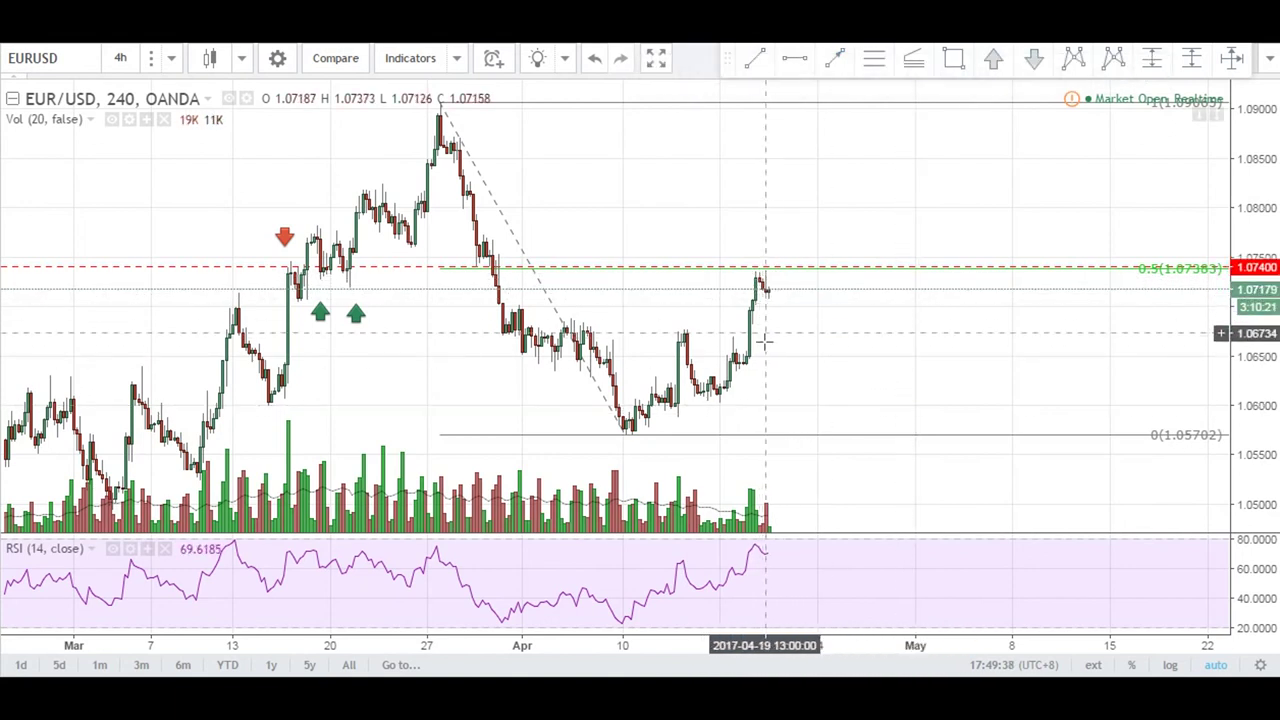
Draw an arrow rising from the latest candle's low at 1.07081 to 1.07478 and another falling from the RSI's April 19 peak.
{"action": "scroll", "coordinate": [762, 340], "scroll_direction": "up", "scroll_amount": 2}
{"action": "scroll", "coordinate": [680, 430], "scroll_direction": "up", "scroll_amount": 3}
{"action": "left_click_drag", "start_coordinate": [607, 447], "coordinate": [754, 414]}
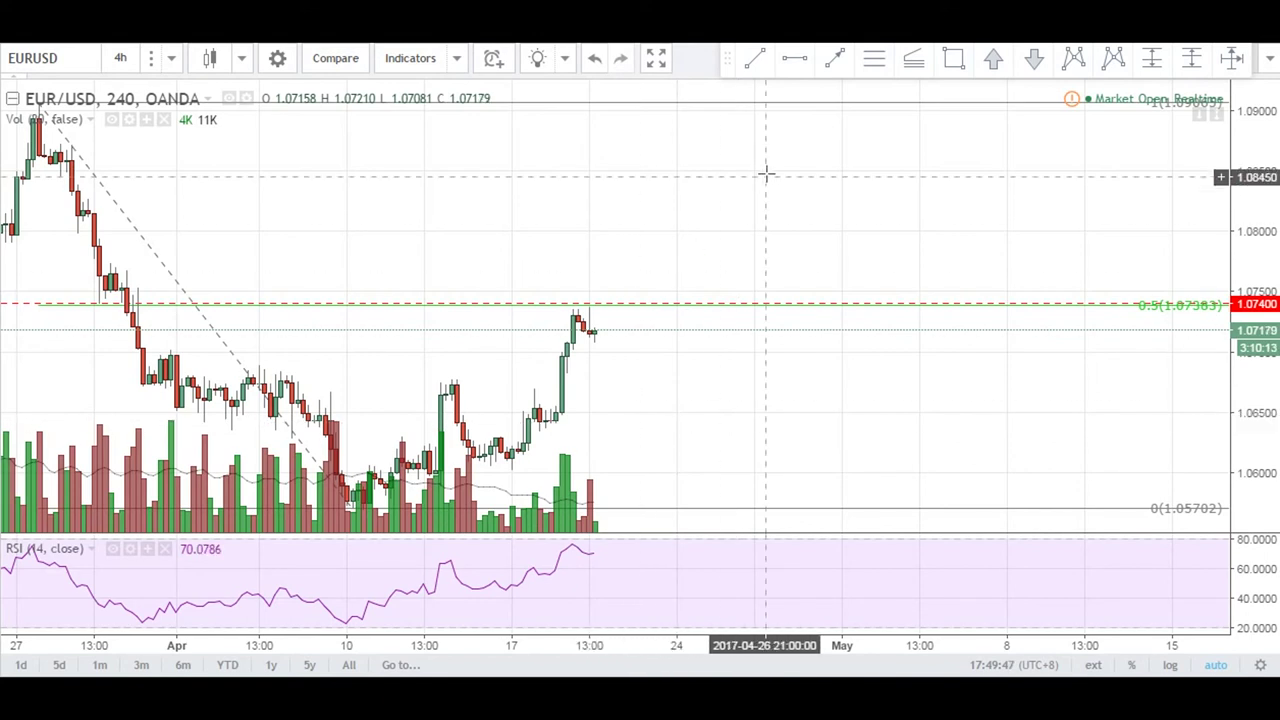
{"action": "left_click", "coordinate": [834, 58]}
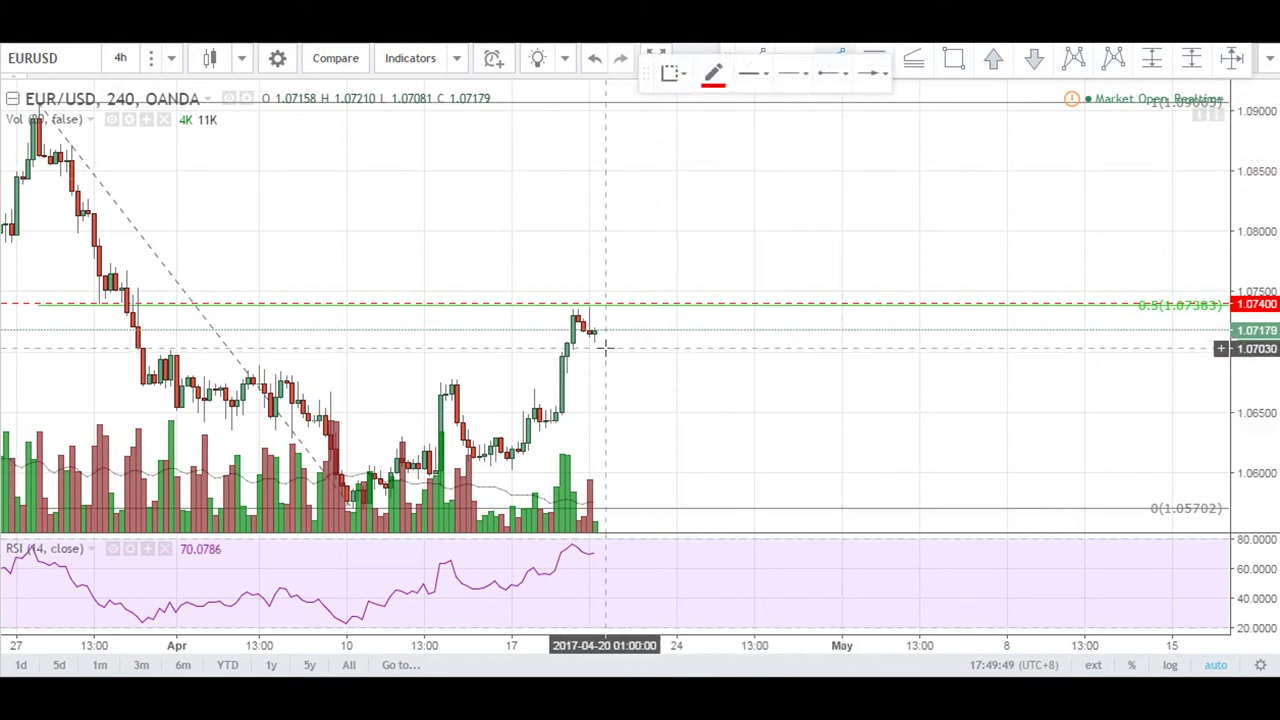
{"action": "left_click", "coordinate": [593, 341]}
{"action": "left_click", "coordinate": [613, 297]}
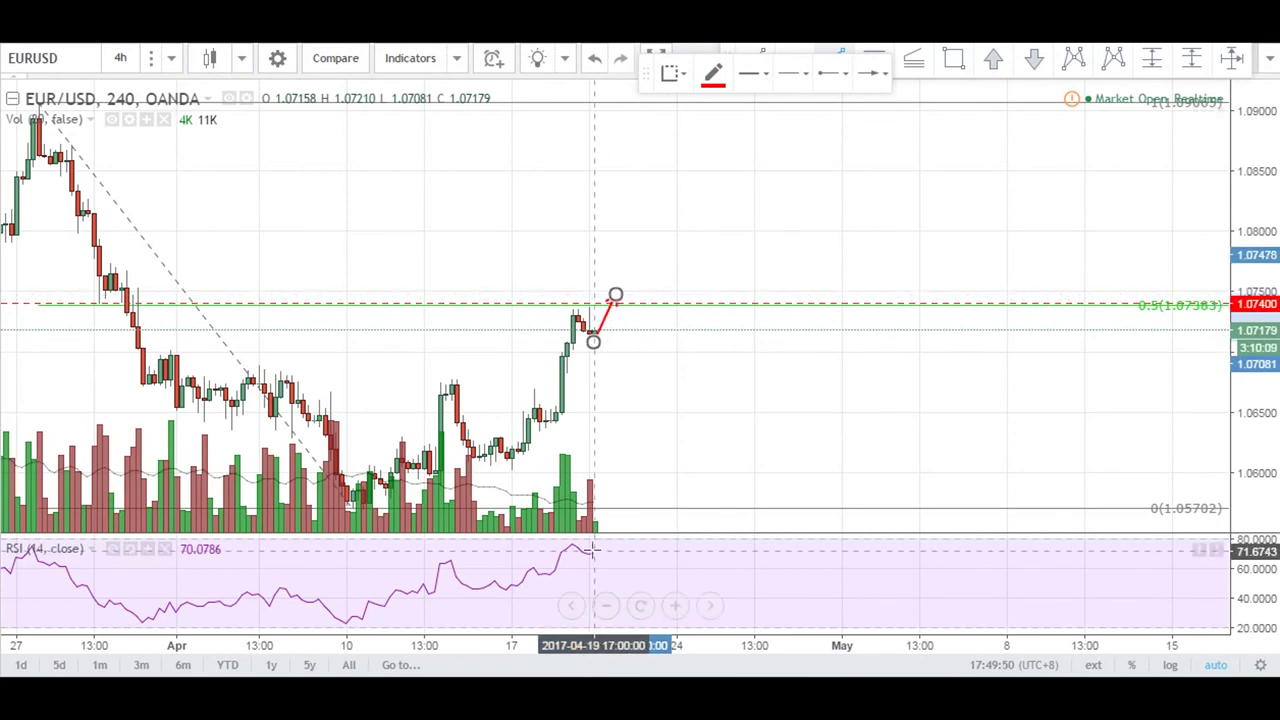
{"action": "left_click", "coordinate": [571, 544]}
{"action": "left_click", "coordinate": [637, 566]}
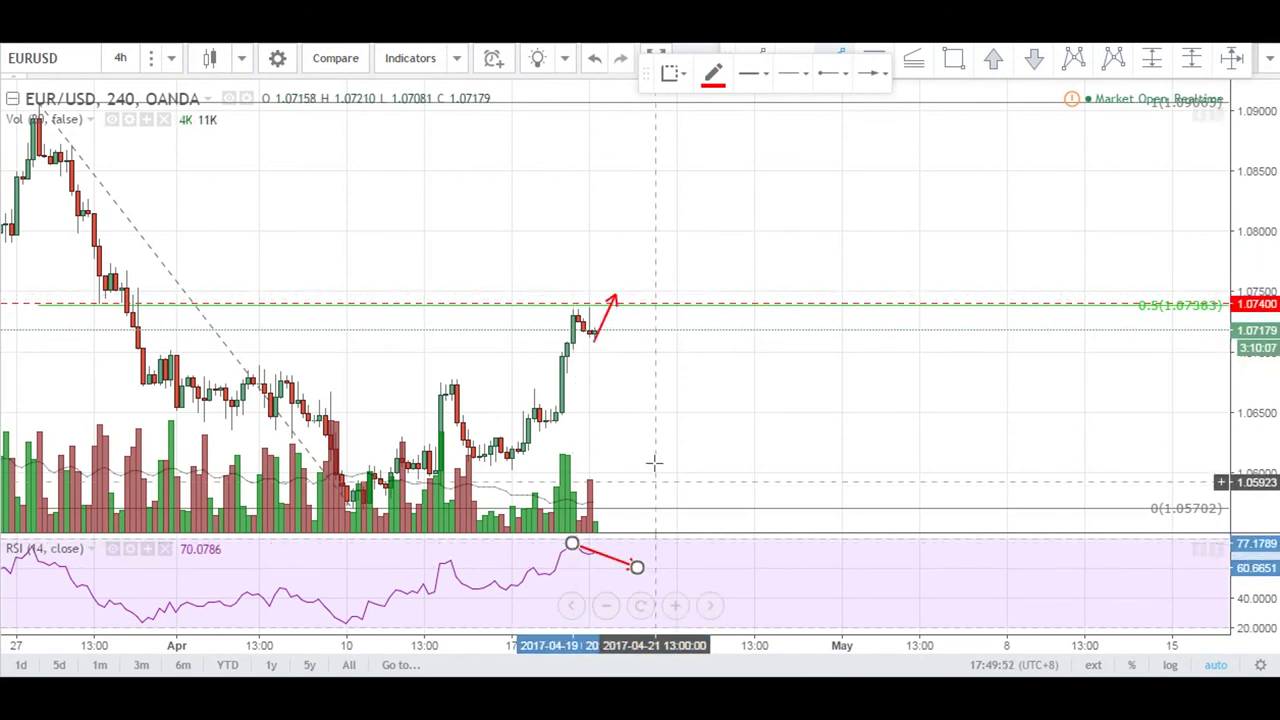
Delete the arrow on the RSI and the rising arrow at the latest candles.
{"action": "key", "text": "Delete"}
{"action": "left_click", "coordinate": [606, 326]}
{"action": "key", "text": "Delete"}
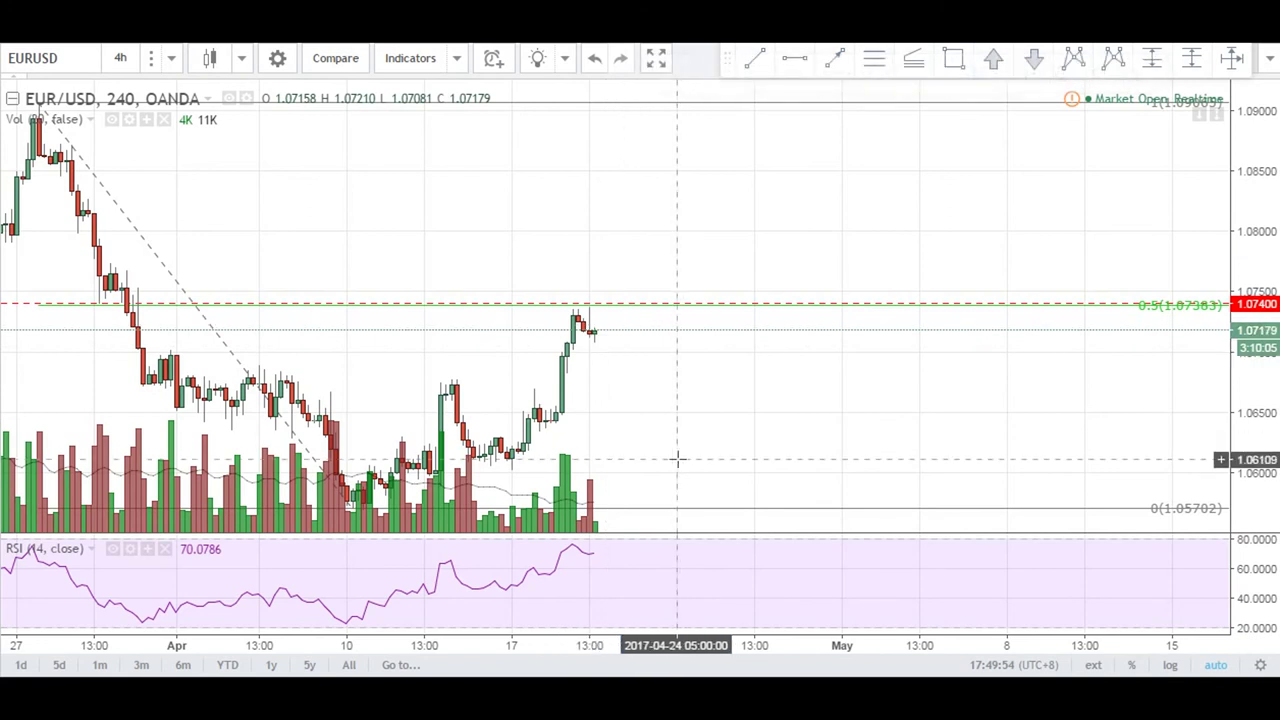
{"action": "scroll", "coordinate": [677, 457], "scroll_direction": "down", "scroll_amount": 2}
{"action": "left_click_drag", "start_coordinate": [760, 423], "coordinate": [872, 408]}
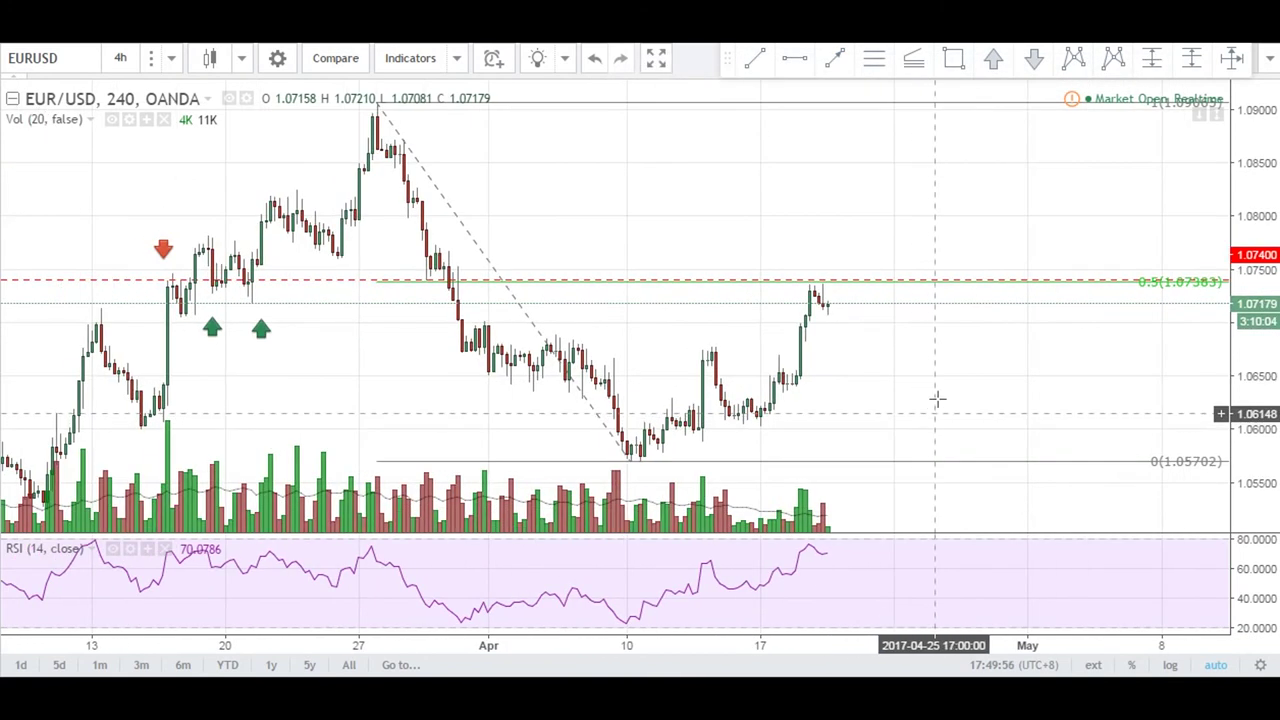
{"action": "left_click", "coordinate": [913, 60]}
{"action": "left_click", "coordinate": [630, 460]}
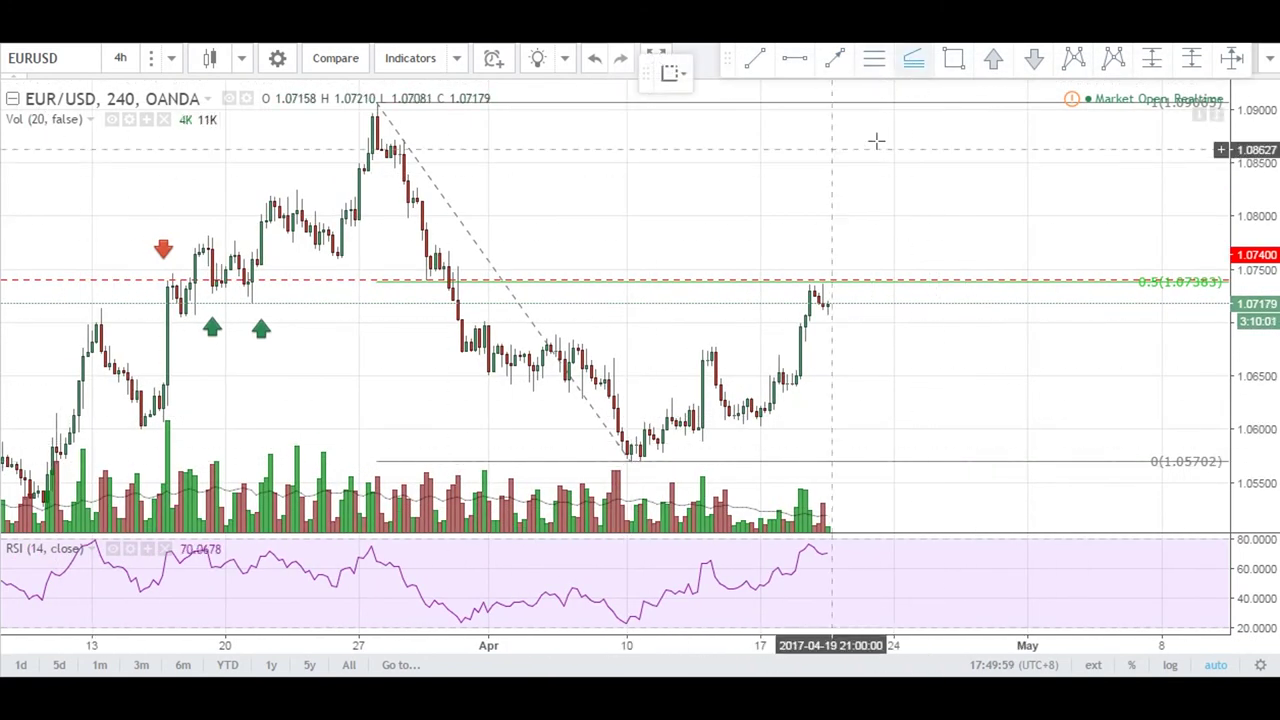
Sketch a trend line from the April 10 low at 1.05702 to the April 13 high at 1.06776, and delete it.
{"action": "left_click", "coordinate": [764, 68]}
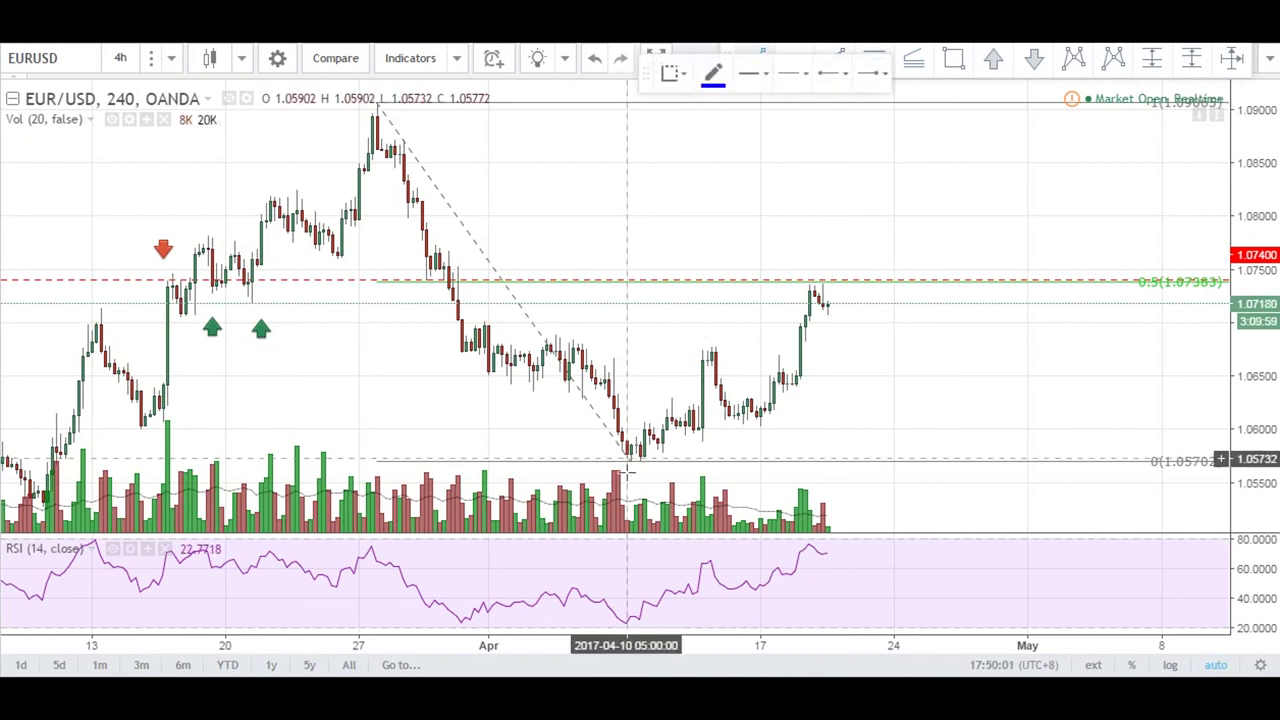
{"action": "left_click", "coordinate": [631, 470]}
{"action": "left_click", "coordinate": [716, 349]}
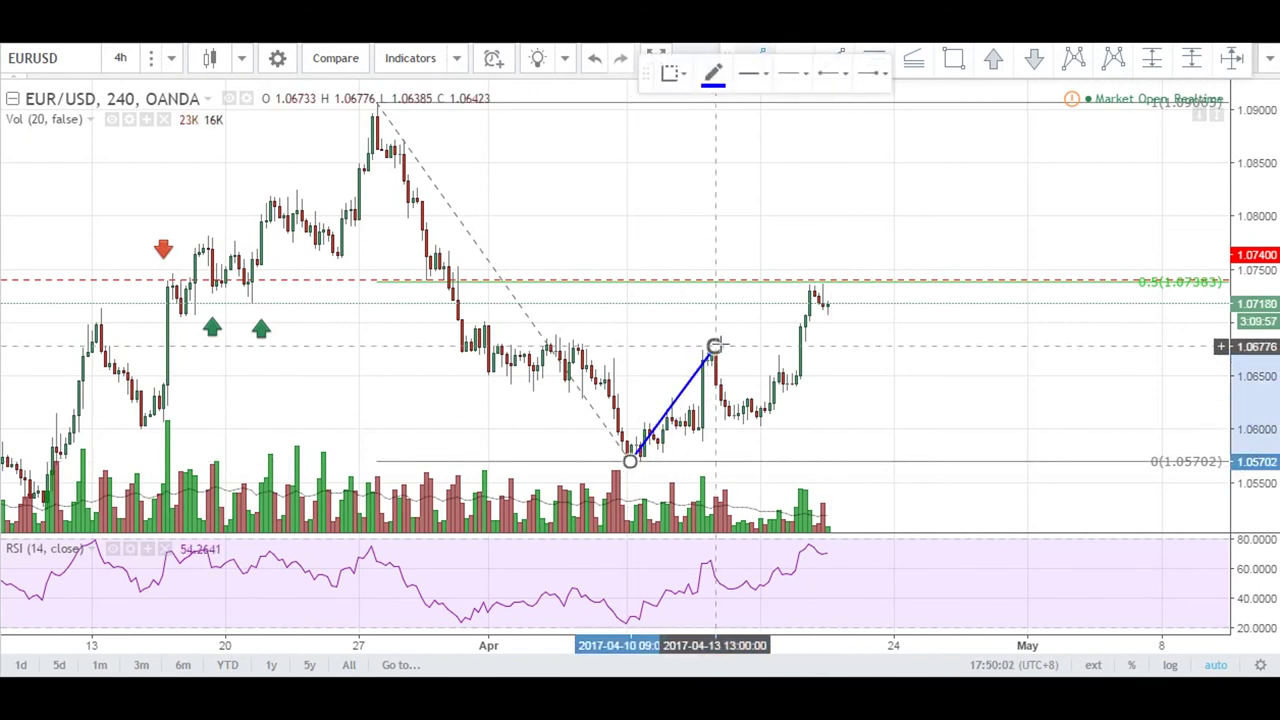
{"action": "key", "text": "Delete"}
{"action": "key", "text": "Escape"}
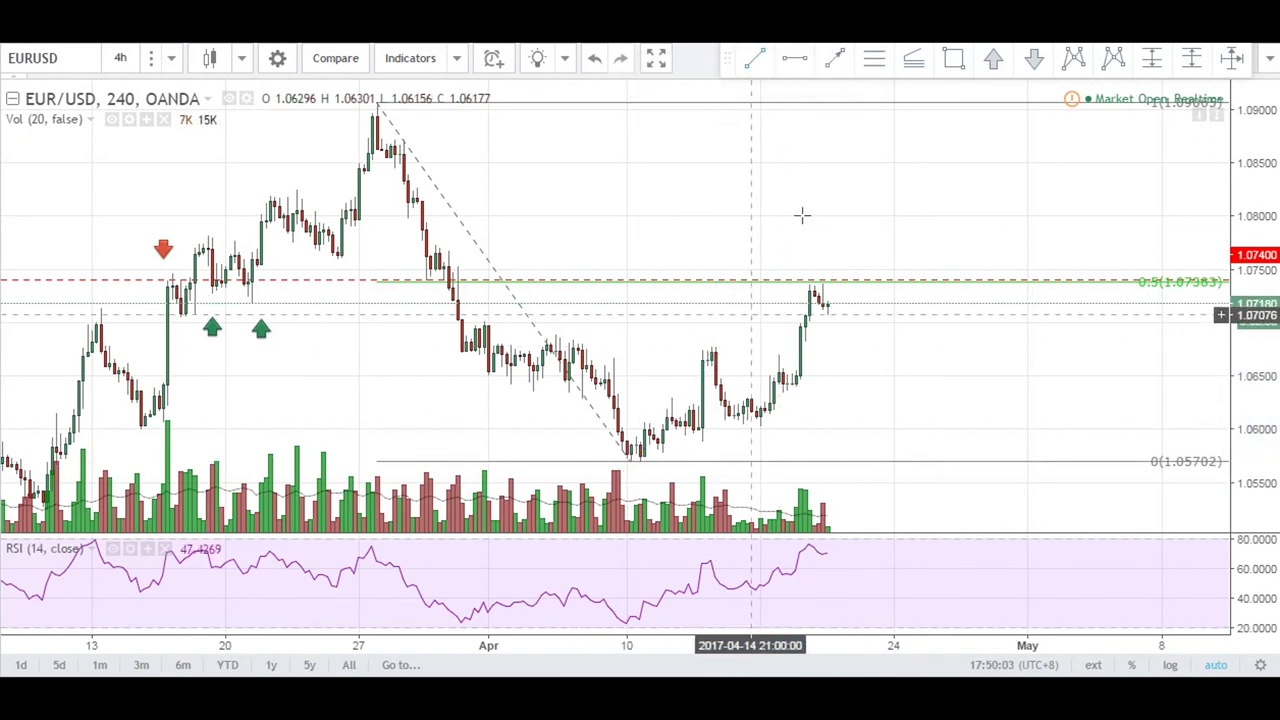
Draw a trend-based Fibonacci extension from the April 10 low at 1.05697 to the April 13 high at 1.06771 and back to the low.
{"action": "left_click", "coordinate": [913, 60]}
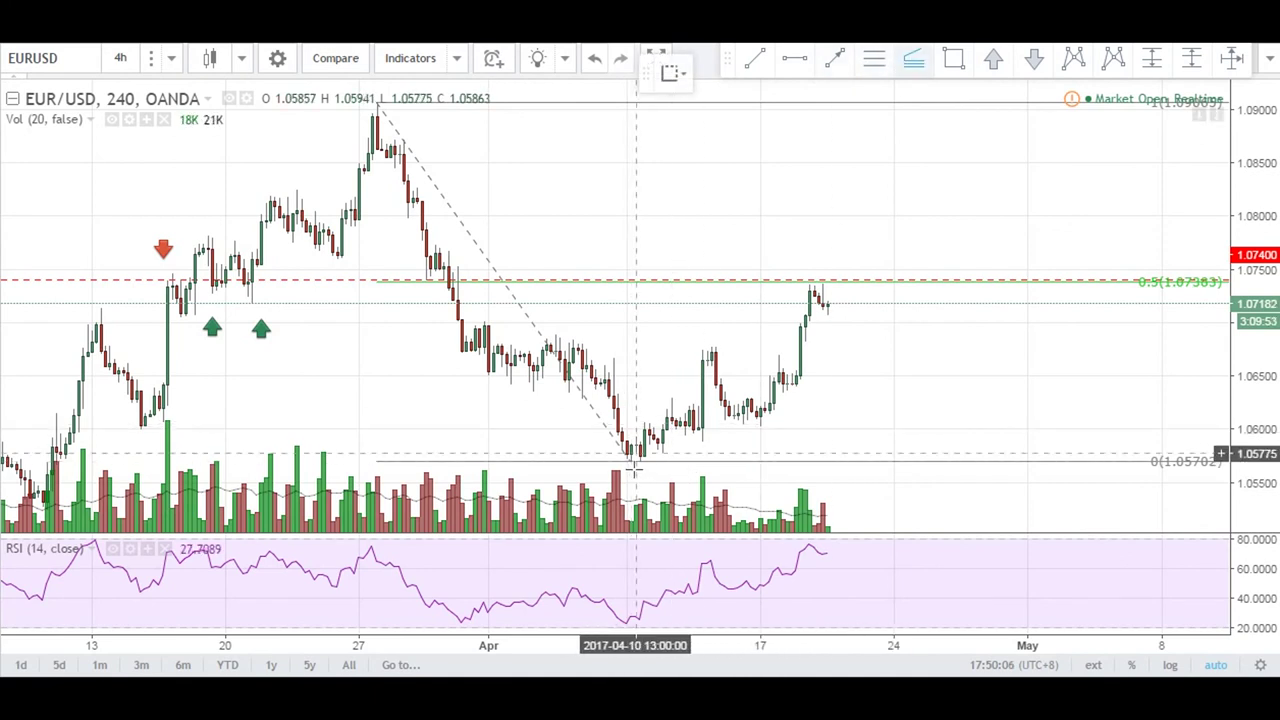
{"action": "left_click_drag", "start_coordinate": [630, 462], "coordinate": [714, 352]}
{"action": "left_click", "coordinate": [714, 347]}
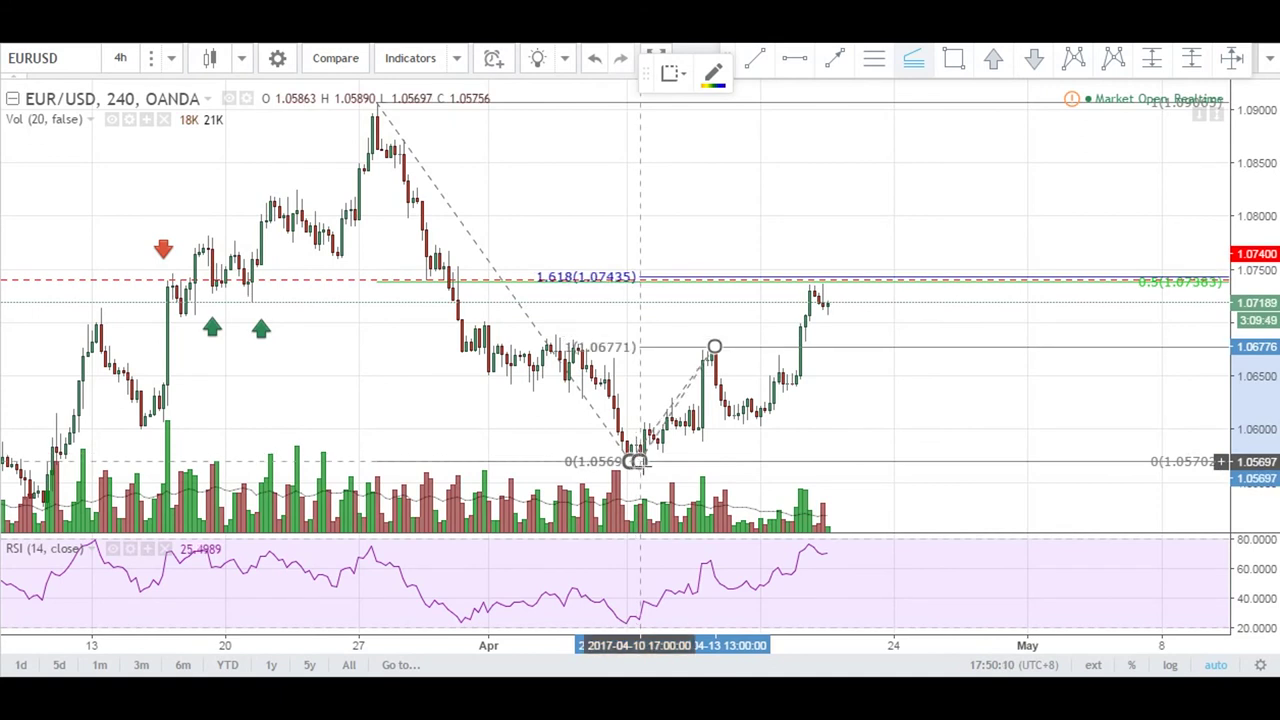
{"action": "left_click", "coordinate": [636, 461]}
Sketch trend lines along the April 10–13 rise and the rally from April 17, and delete both.
{"action": "left_click", "coordinate": [755, 58]}
{"action": "mouse_move", "coordinate": [636, 455]}
{"action": "left_mouse_down"}
{"action": "mouse_move", "coordinate": [680, 418]}
{"action": "mouse_move", "coordinate": [714, 347]}
{"action": "mouse_move", "coordinate": [774, 357]}
{"action": "mouse_move", "coordinate": [834, 339]}
{"action": "left_mouse_up"}
{"action": "left_click", "coordinate": [715, 346]}
{"action": "left_click", "coordinate": [849, 333]}
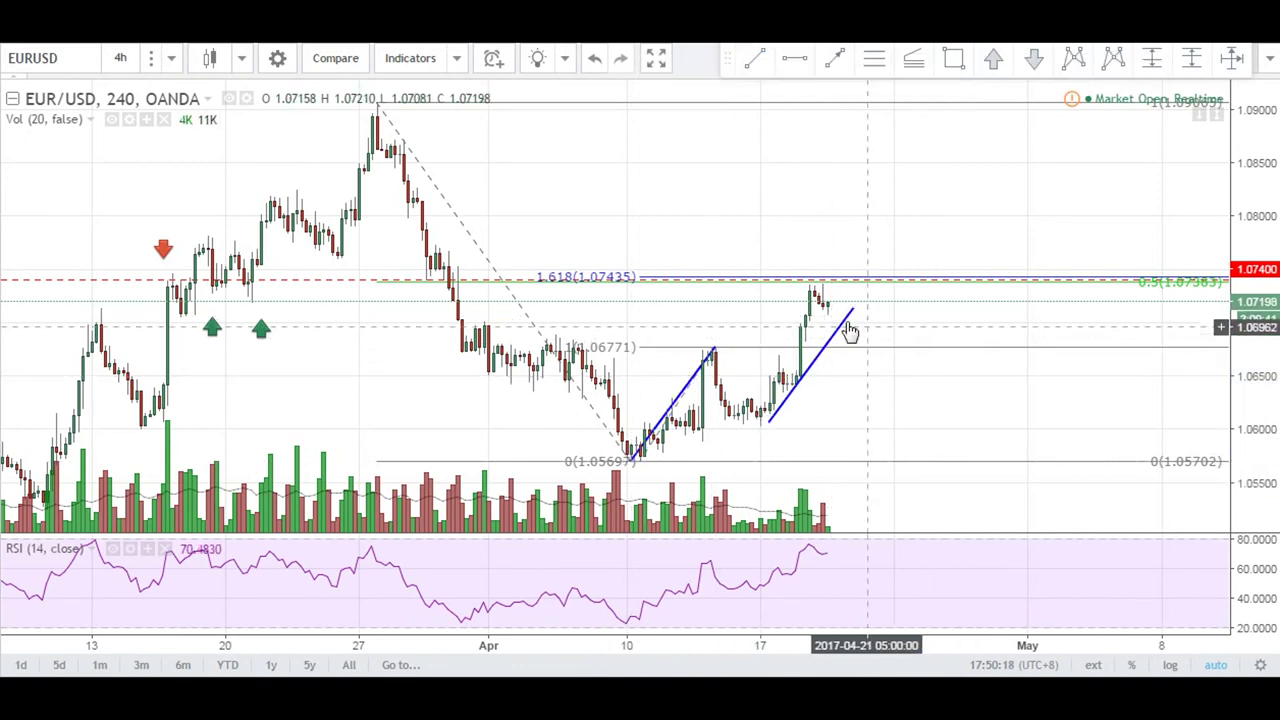
{"action": "left_click", "coordinate": [845, 322]}
{"action": "key", "text": "Delete"}
{"action": "left_click", "coordinate": [690, 381]}
{"action": "key", "text": "Delete"}
Draw a yellow-filled rectangle over the resistance zone between 1.07335 and 1.07440, spanning April 17 to May 8.
{"action": "left_click", "coordinate": [955, 61]}
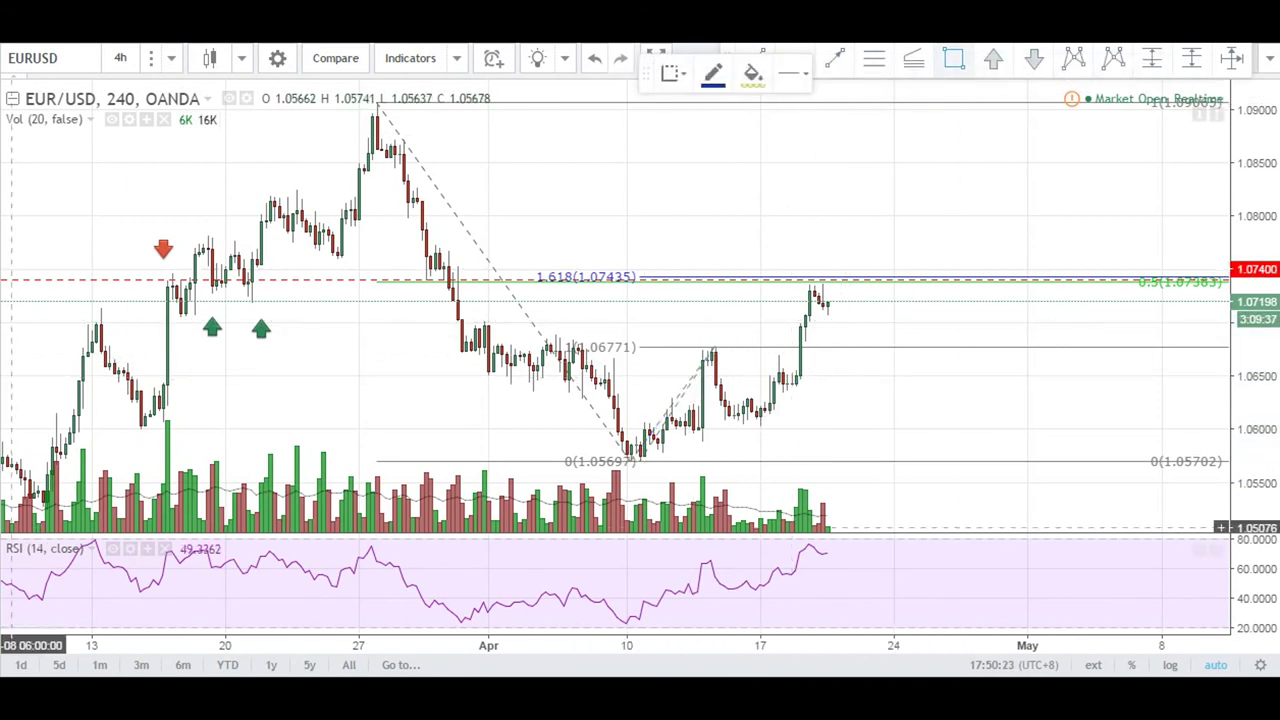
{"action": "left_click", "coordinate": [1, 508]}
{"action": "left_click", "coordinate": [78, 331]}
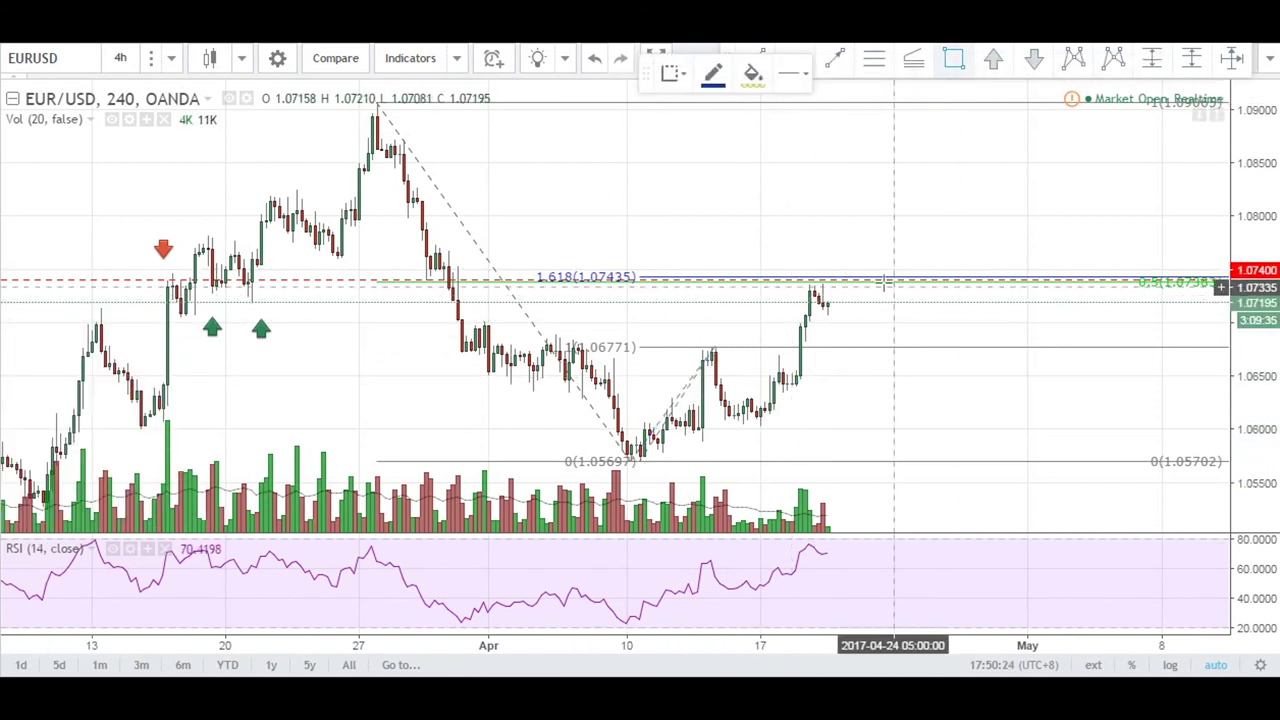
{"action": "left_click", "coordinate": [764, 276]}
{"action": "left_click", "coordinate": [1174, 285]}
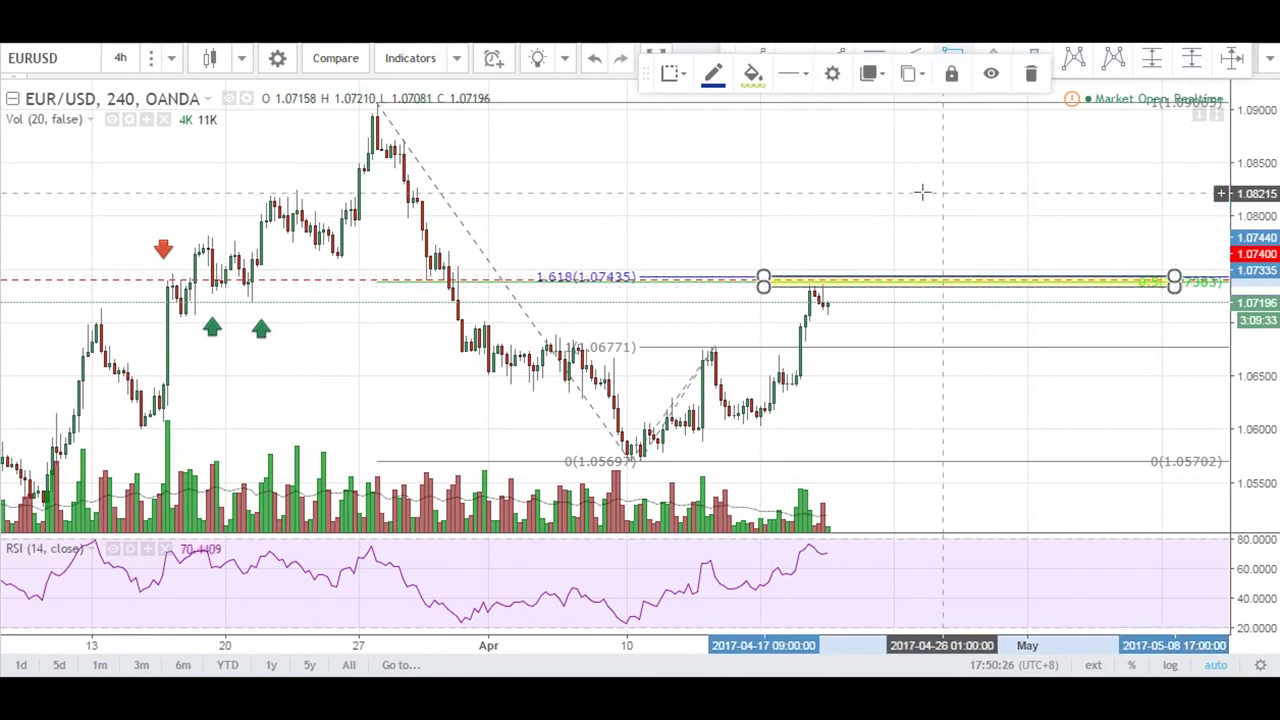
{"action": "left_click", "coordinate": [911, 190]}
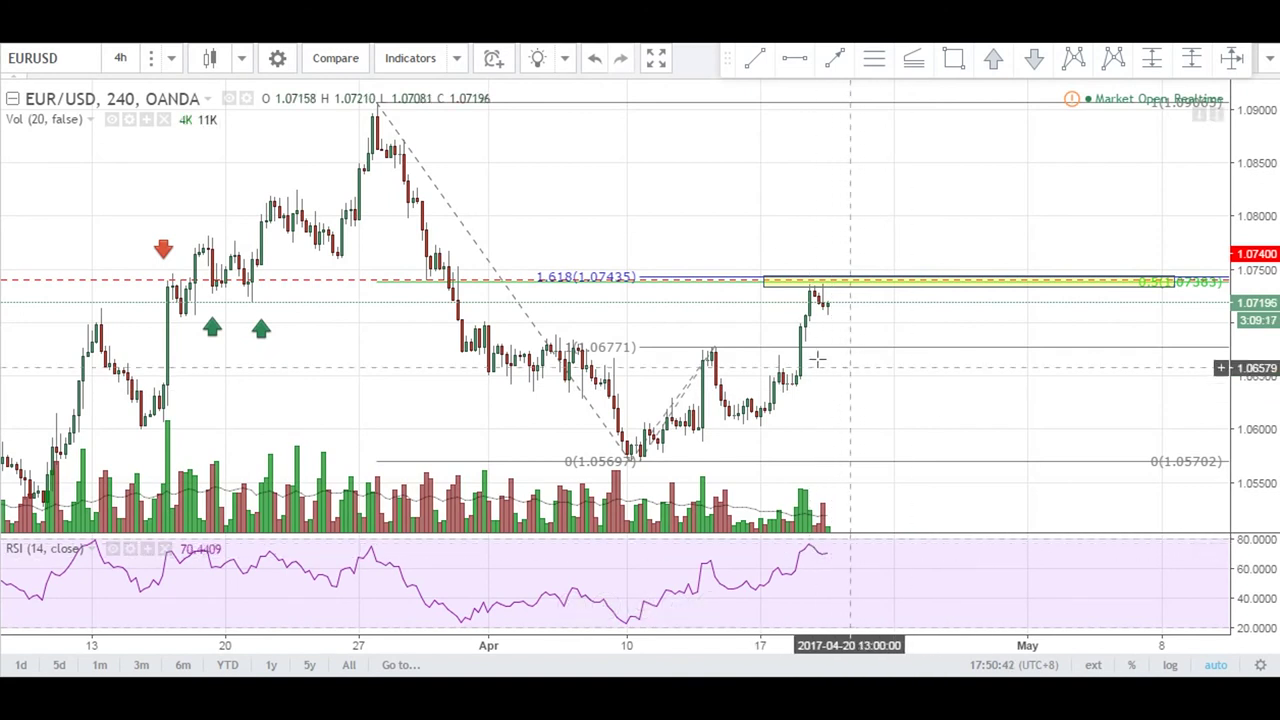
Sketch an arrow rising along the latest rally to the resistance zone and another falling from it, and delete both.
{"action": "left_click", "coordinate": [834, 58]}
{"action": "left_click", "coordinate": [759, 430]}
{"action": "left_click", "coordinate": [814, 286]}
{"action": "left_click", "coordinate": [830, 287]}
{"action": "left_click", "coordinate": [965, 434]}
{"action": "key", "text": "Delete"}
{"action": "left_click", "coordinate": [797, 324]}
{"action": "key", "text": "Delete"}
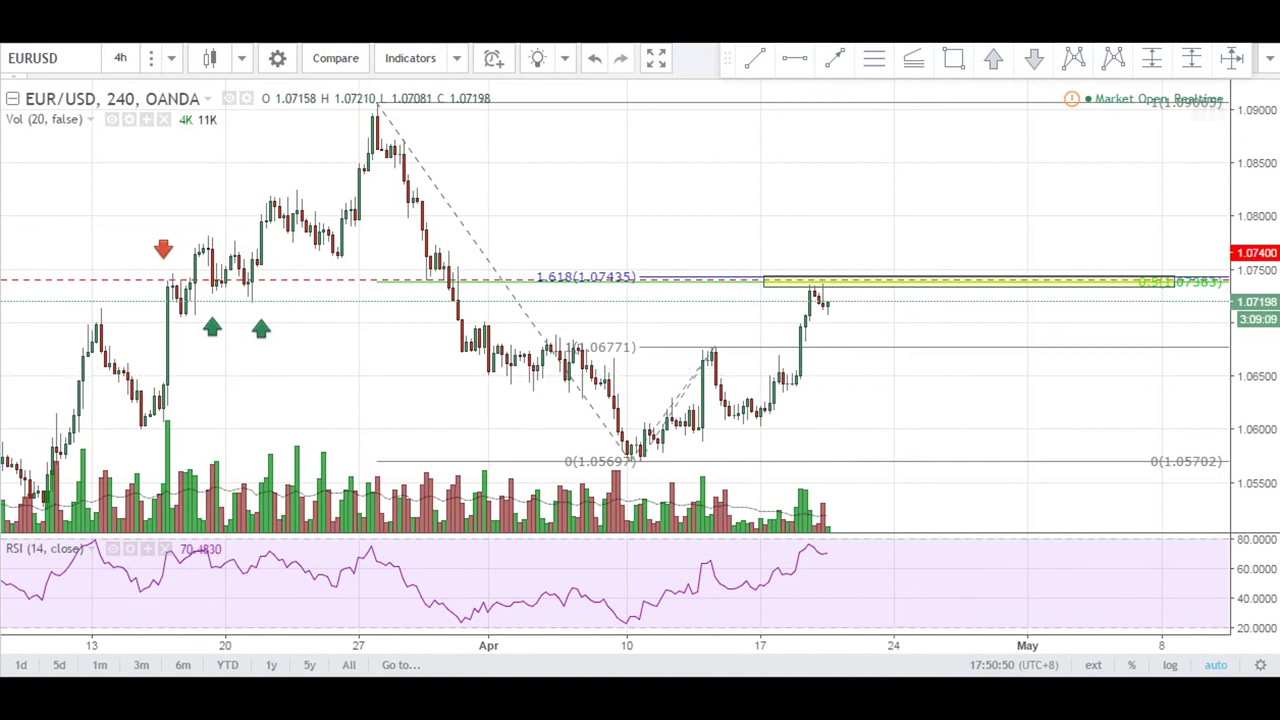
Return to the USD/CHF chart and examine the short position's entry, stop and target, with the advertisement over the RSI dismissed.
{"action": "left_click", "coordinate": [610, 28]}
{"action": "scroll", "coordinate": [884, 376], "scroll_direction": "up", "scroll_amount": 3}
{"action": "scroll", "coordinate": [868, 383], "scroll_direction": "up", "scroll_amount": 2}
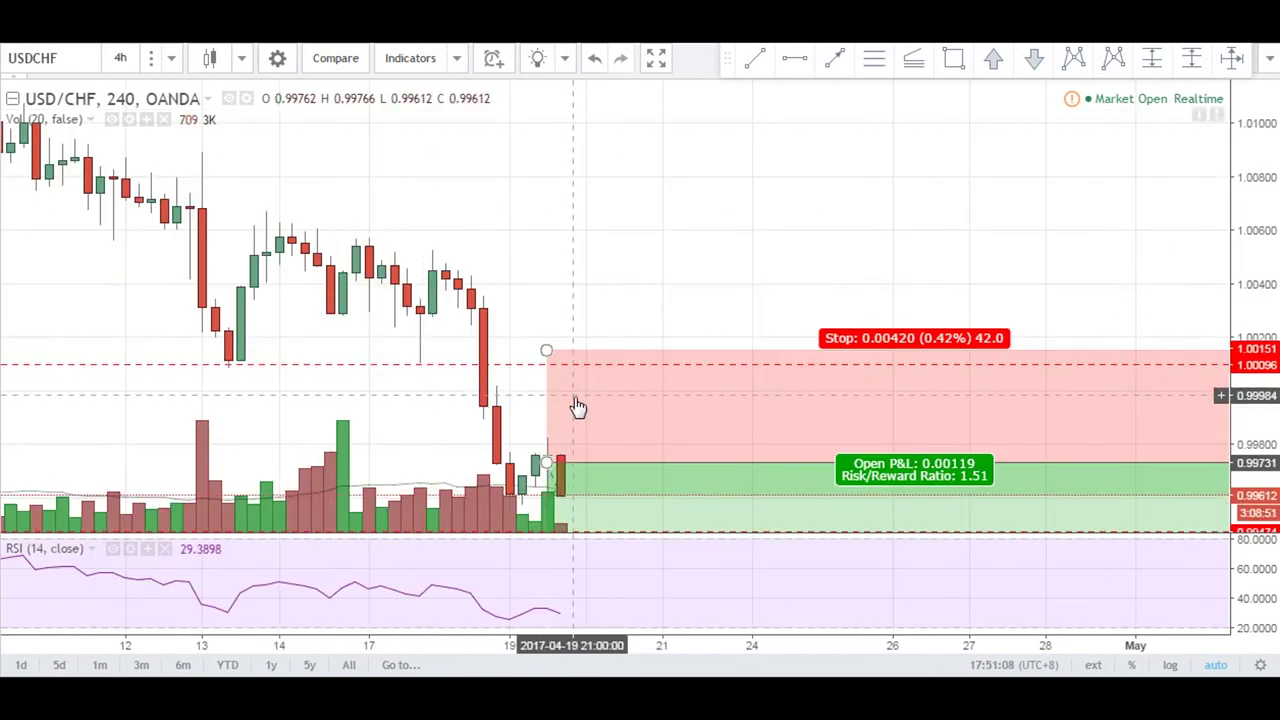
{"action": "scroll", "coordinate": [580, 402], "scroll_direction": "down", "scroll_amount": 2}
{"action": "scroll", "coordinate": [440, 350], "scroll_direction": "down", "scroll_amount": 2}
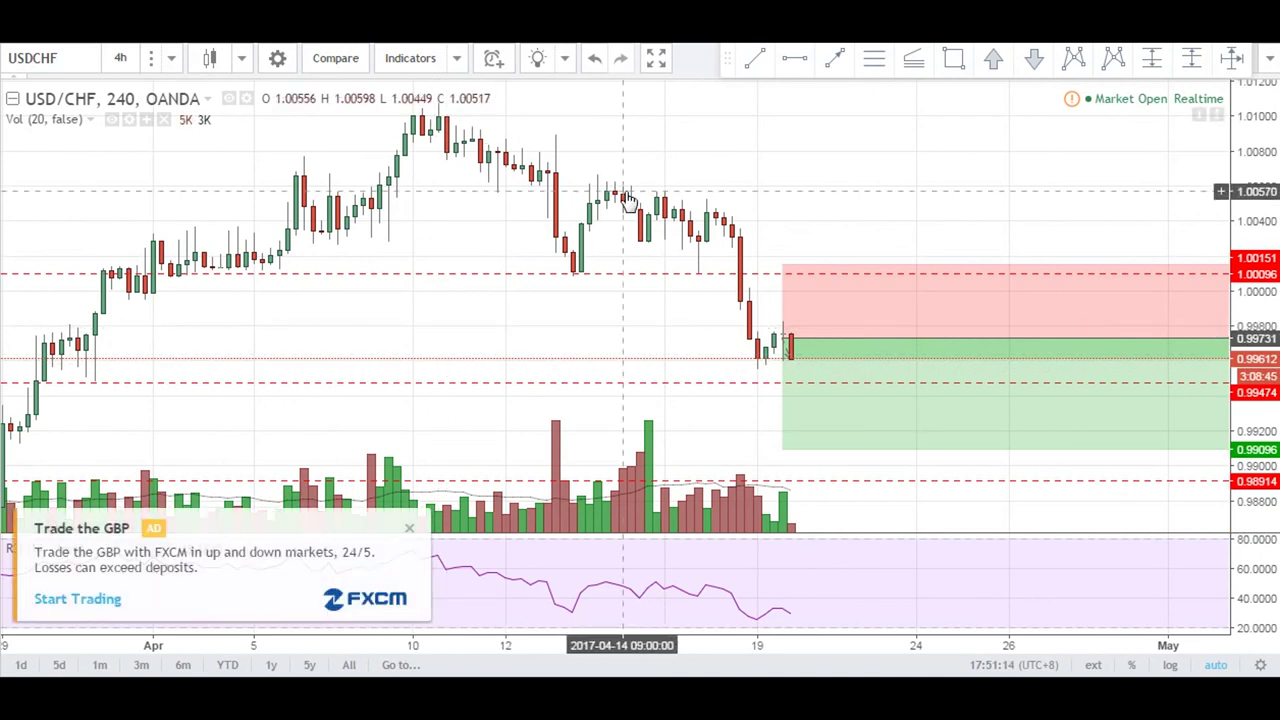
{"action": "left_click", "coordinate": [409, 527]}
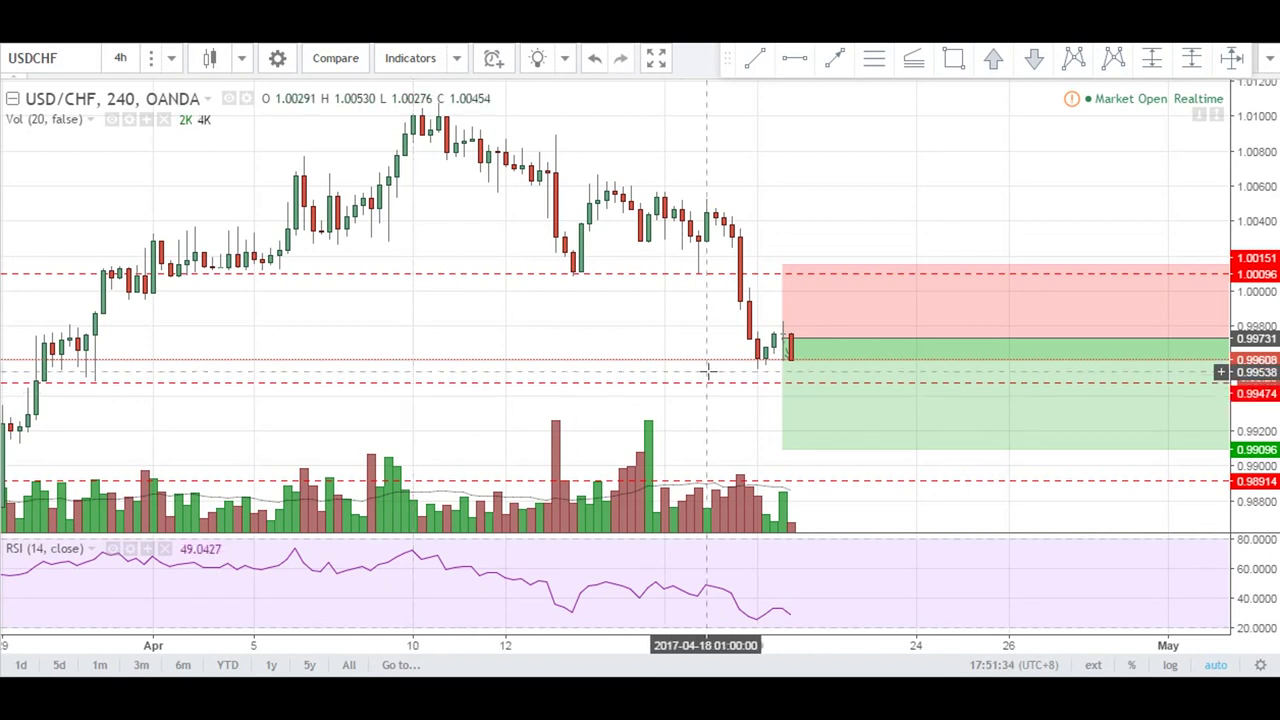
{"action": "mouse_move", "coordinate": [911, 332]}
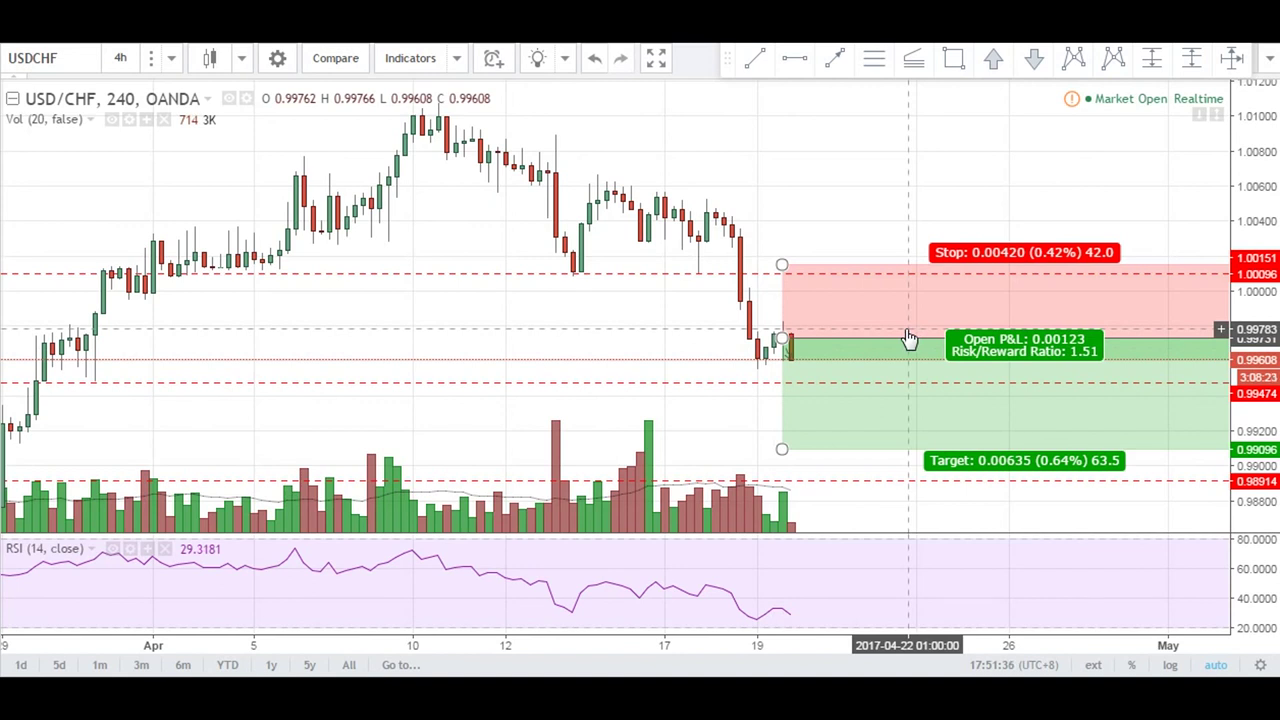